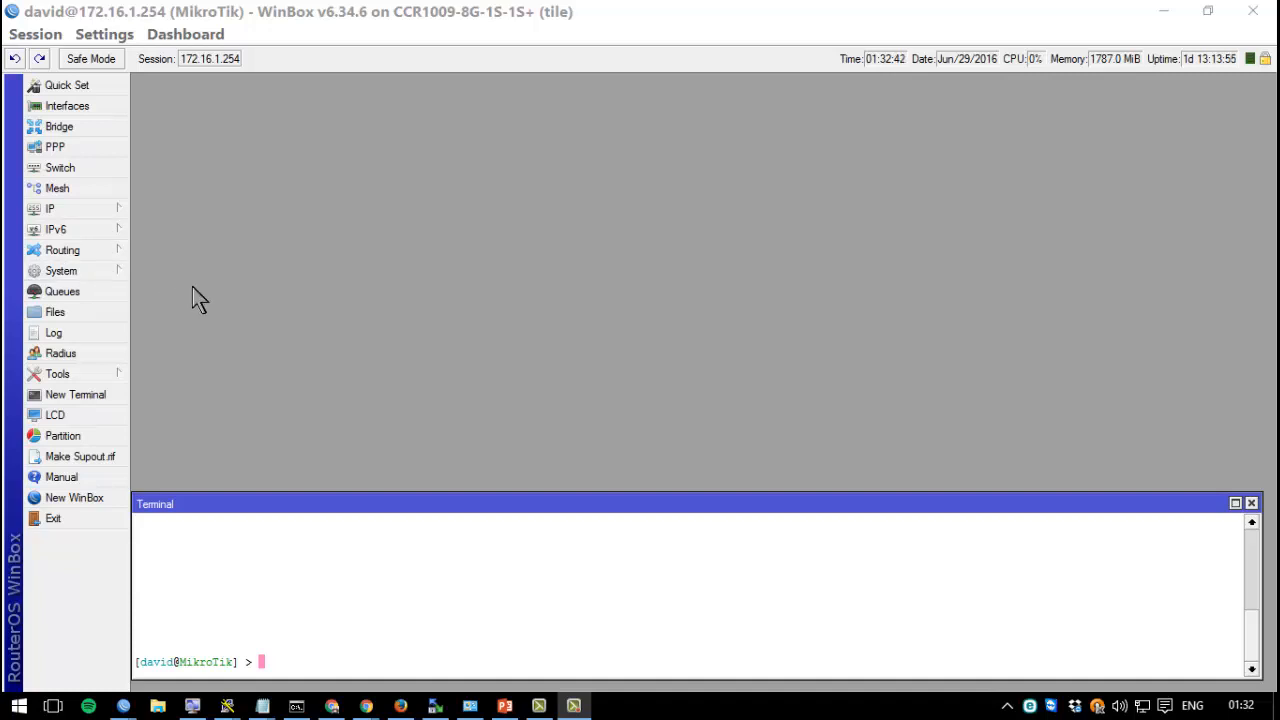
# Start a new router user named demo from the System Users list.
pyautogui.click(88, 268)
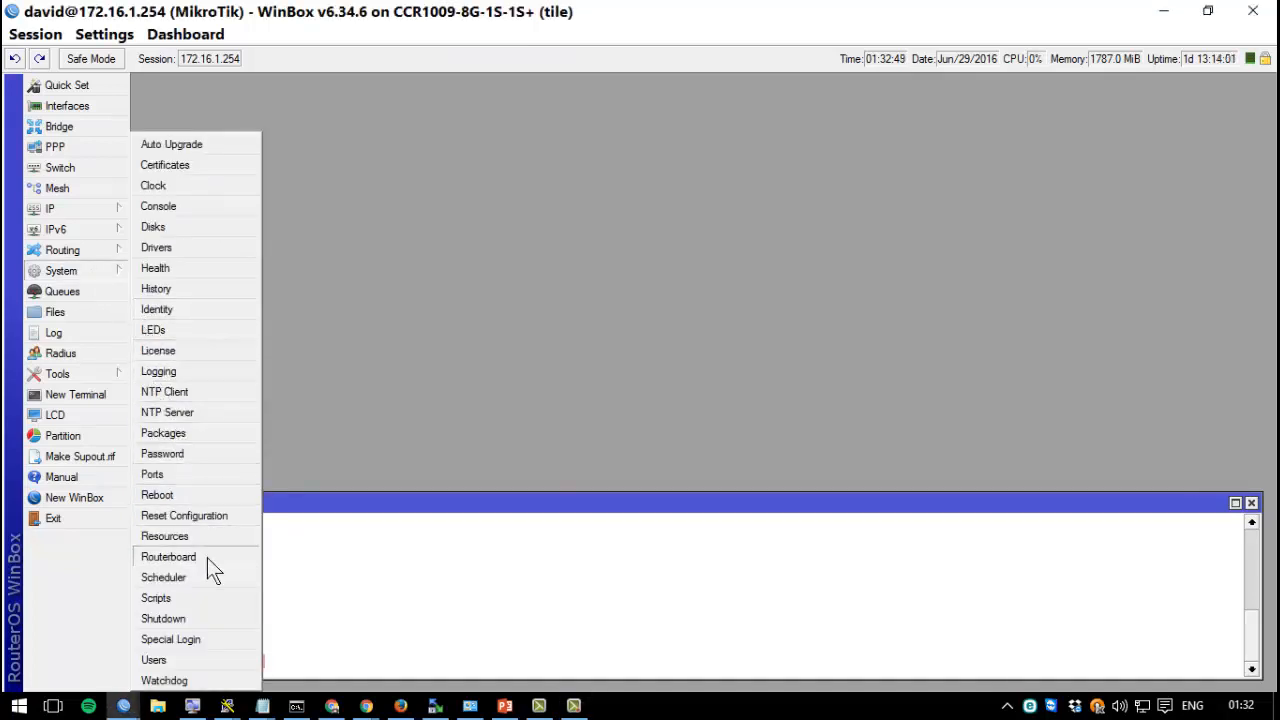
pyautogui.click(198, 660)
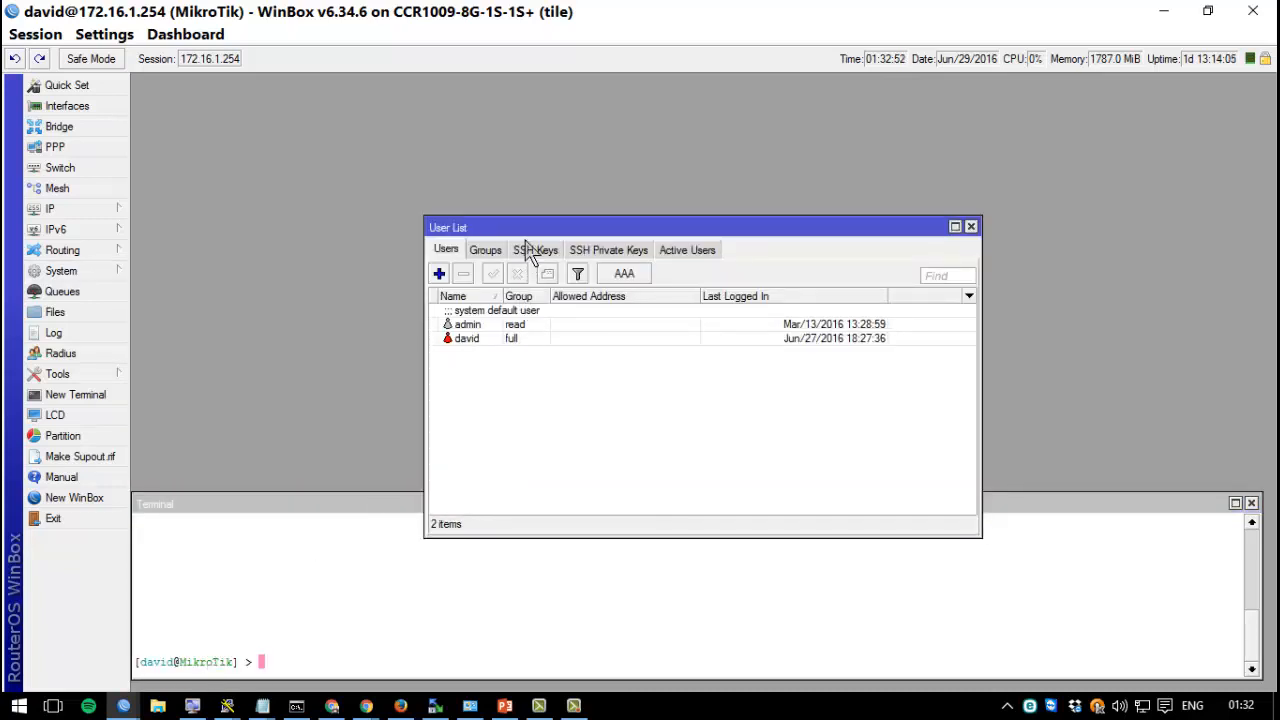
pyautogui.moveTo(532, 229); pyautogui.dragTo(277, 224)
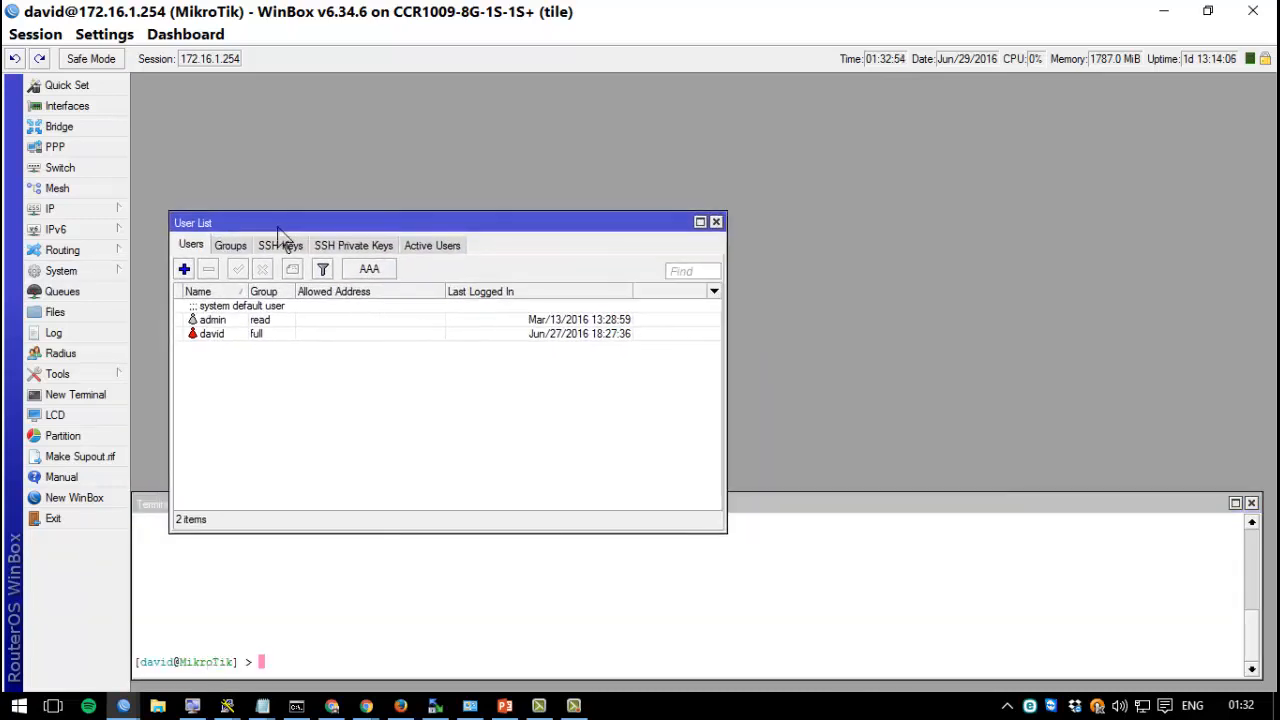
pyautogui.click(184, 270)
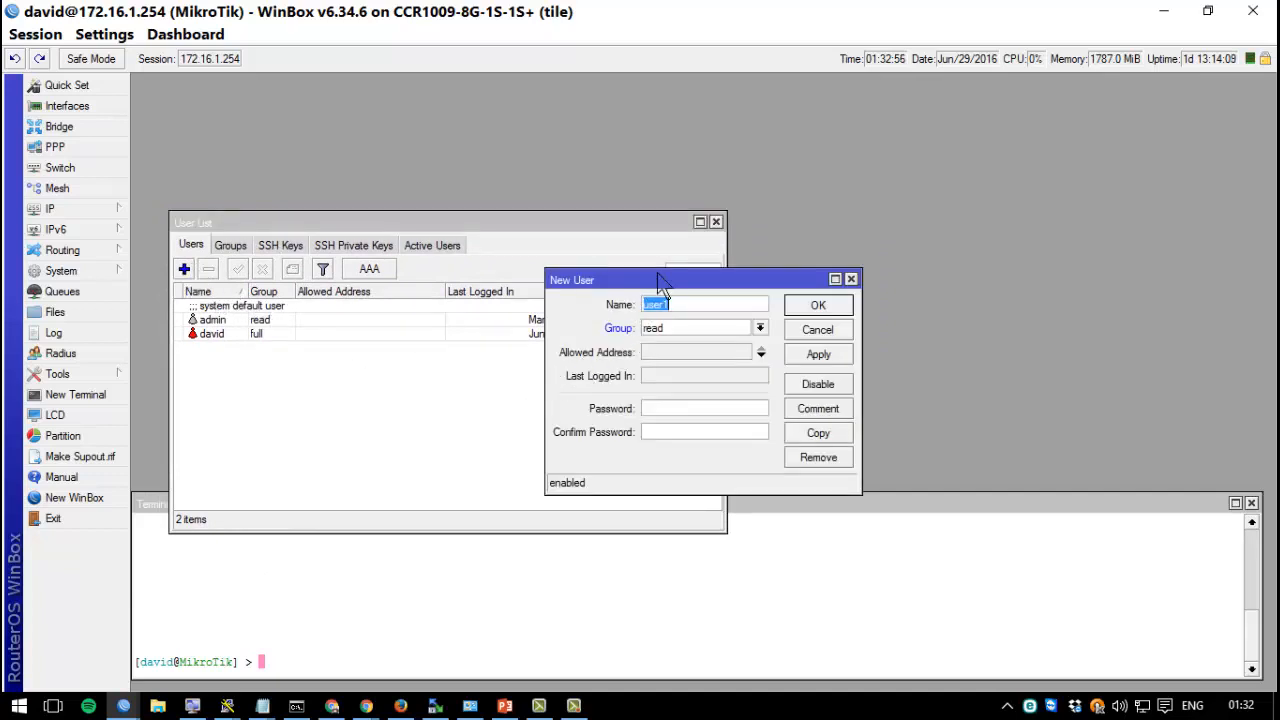
pyautogui.moveTo(608, 300); pyautogui.dragTo(282, 305)
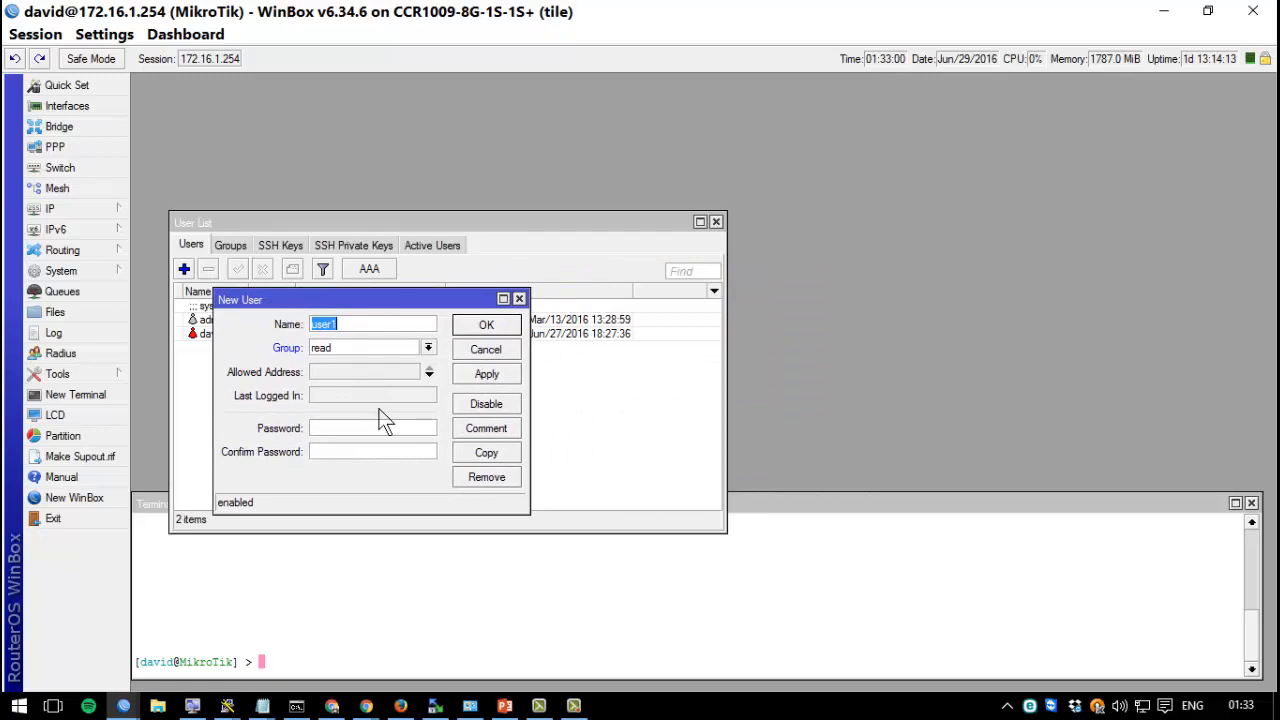
pyautogui.write('demo')
# Give demo a confirmed password and the full group, then save the user.
pyautogui.click(359, 428)
pyautogui.write('********')
pyautogui.press('Tab')
pyautogui.write('********')
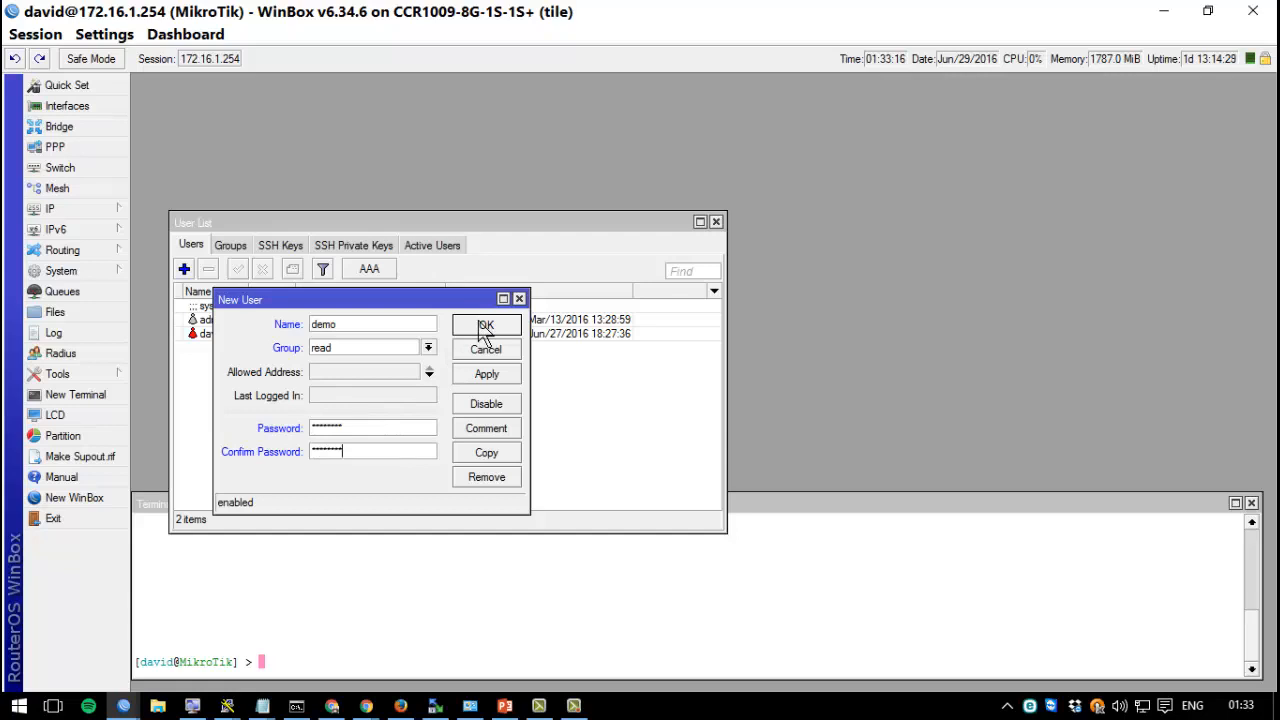
pyautogui.click(428, 347)
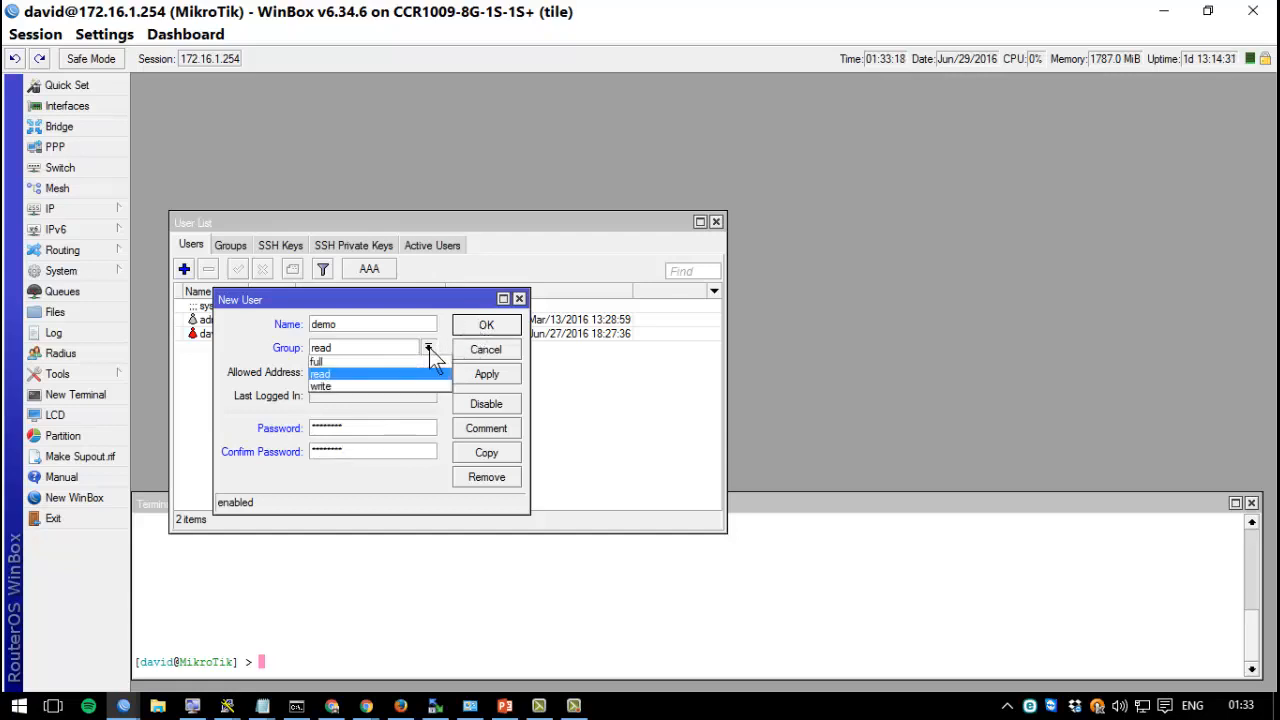
pyautogui.click(391, 361)
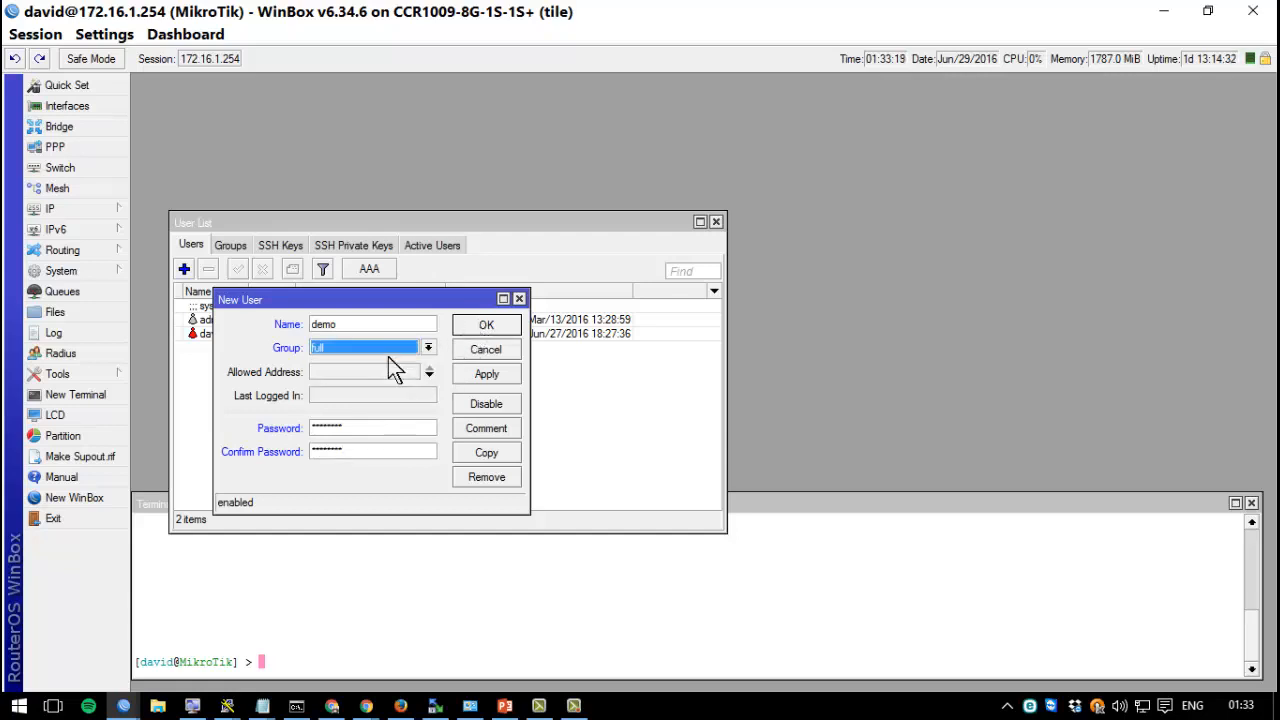
pyautogui.click(476, 324)
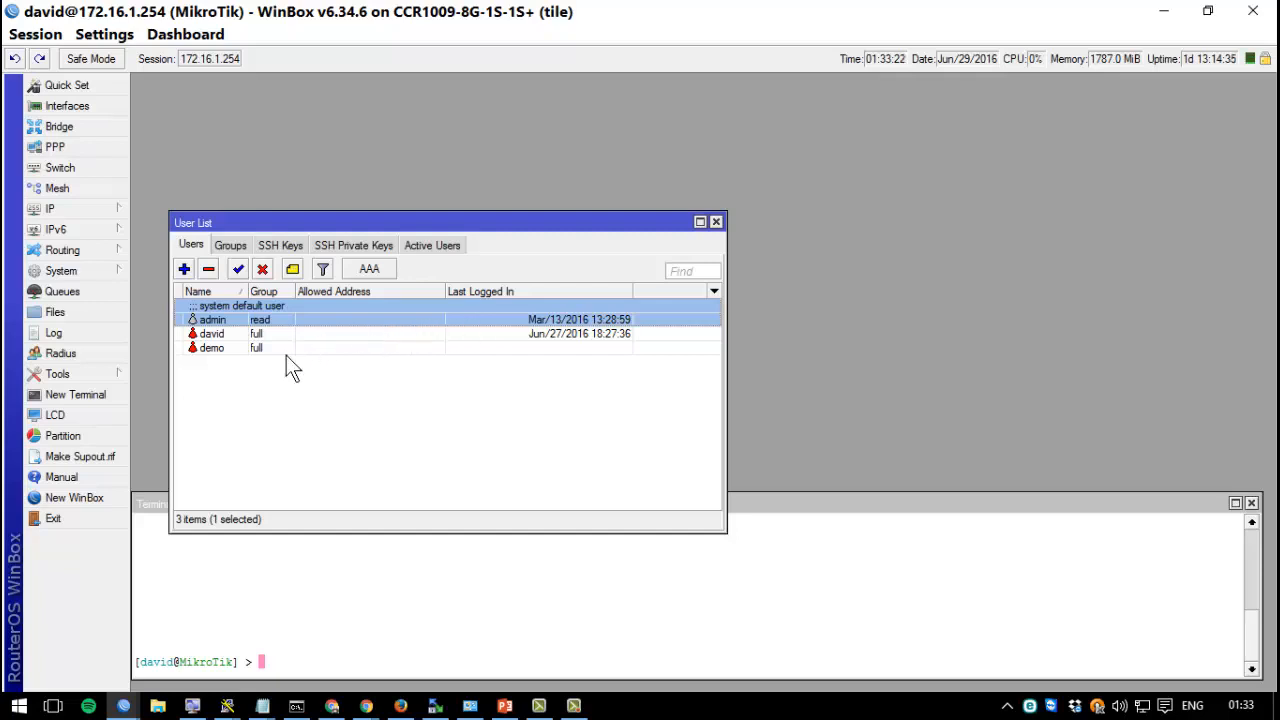
# Log into a new WinBox session at neighbour 172.16.1.254 as demo with its password.
pyautogui.click(268, 414)
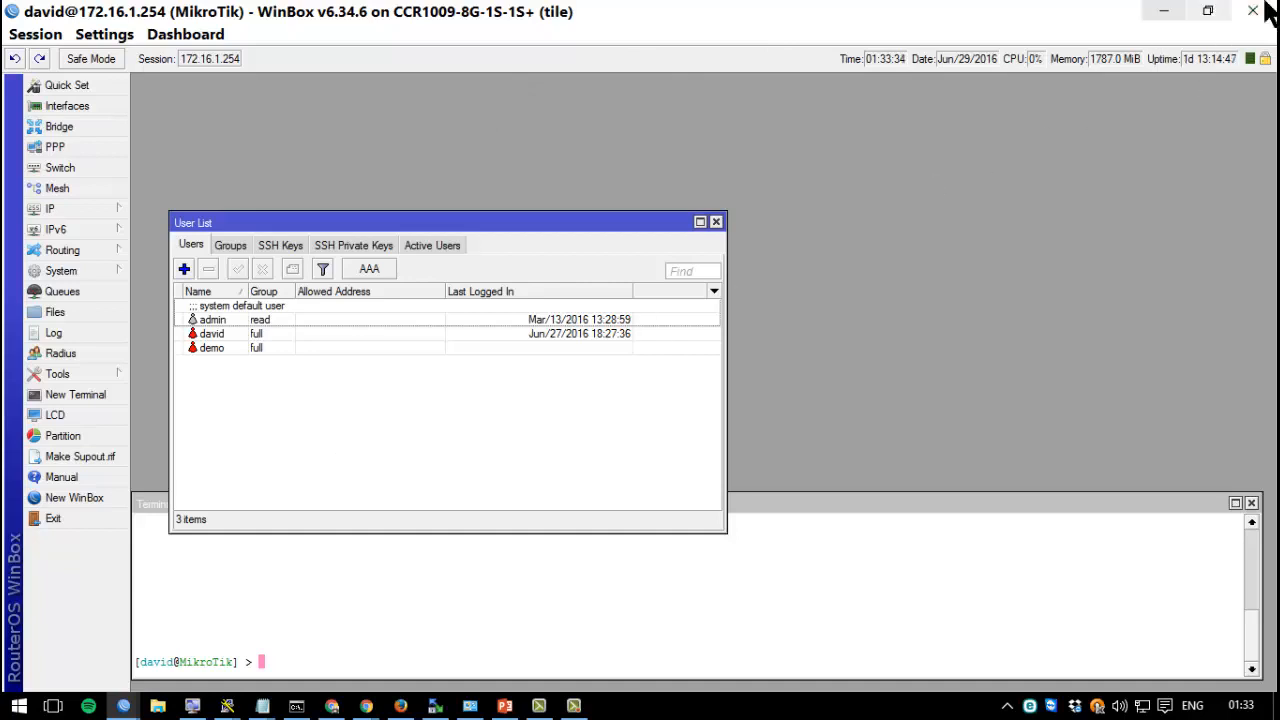
pyautogui.click(86, 498)
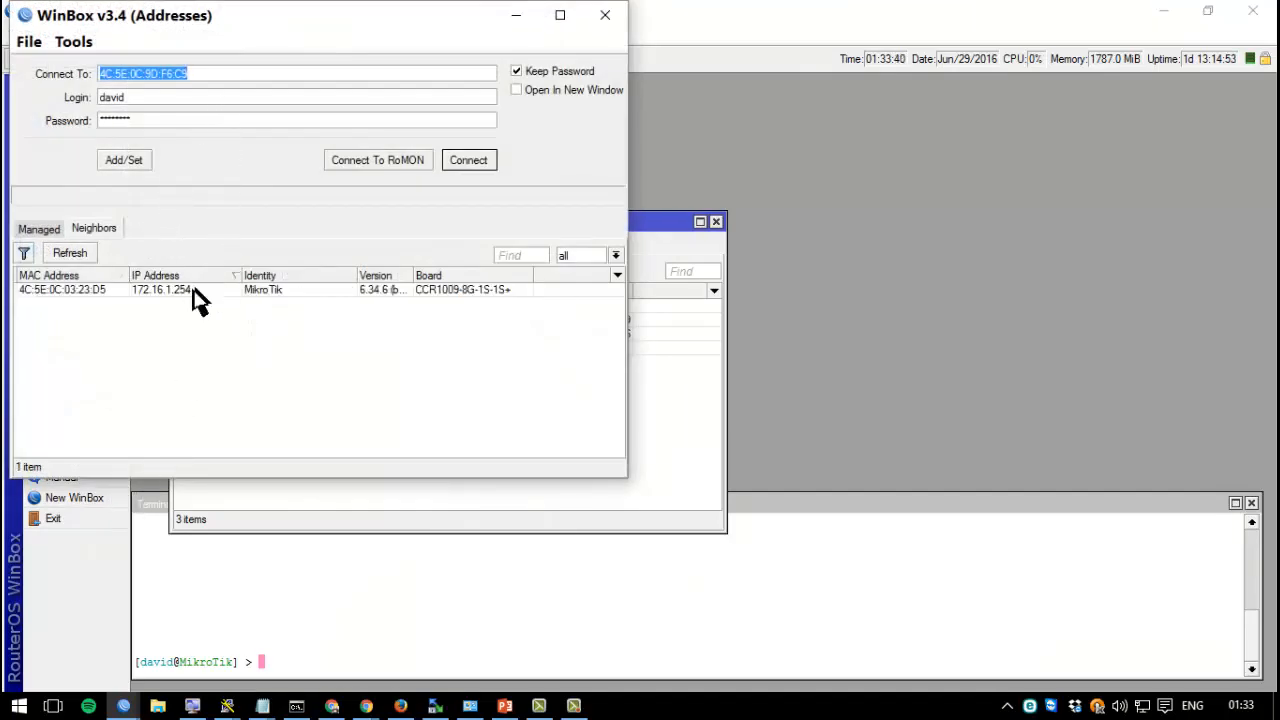
pyautogui.click(162, 293)
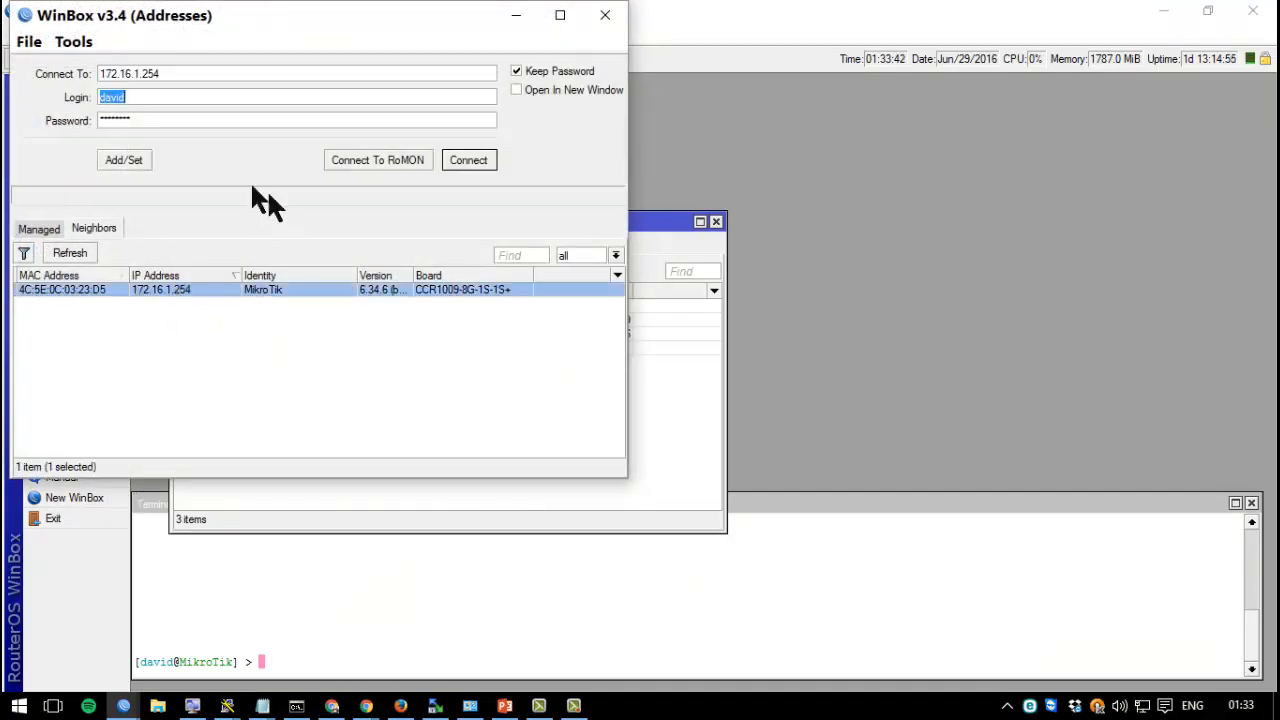
pyautogui.write('demo')
pyautogui.press('Tab')
pyautogui.write('ddemo1')
pyautogui.press('Return')
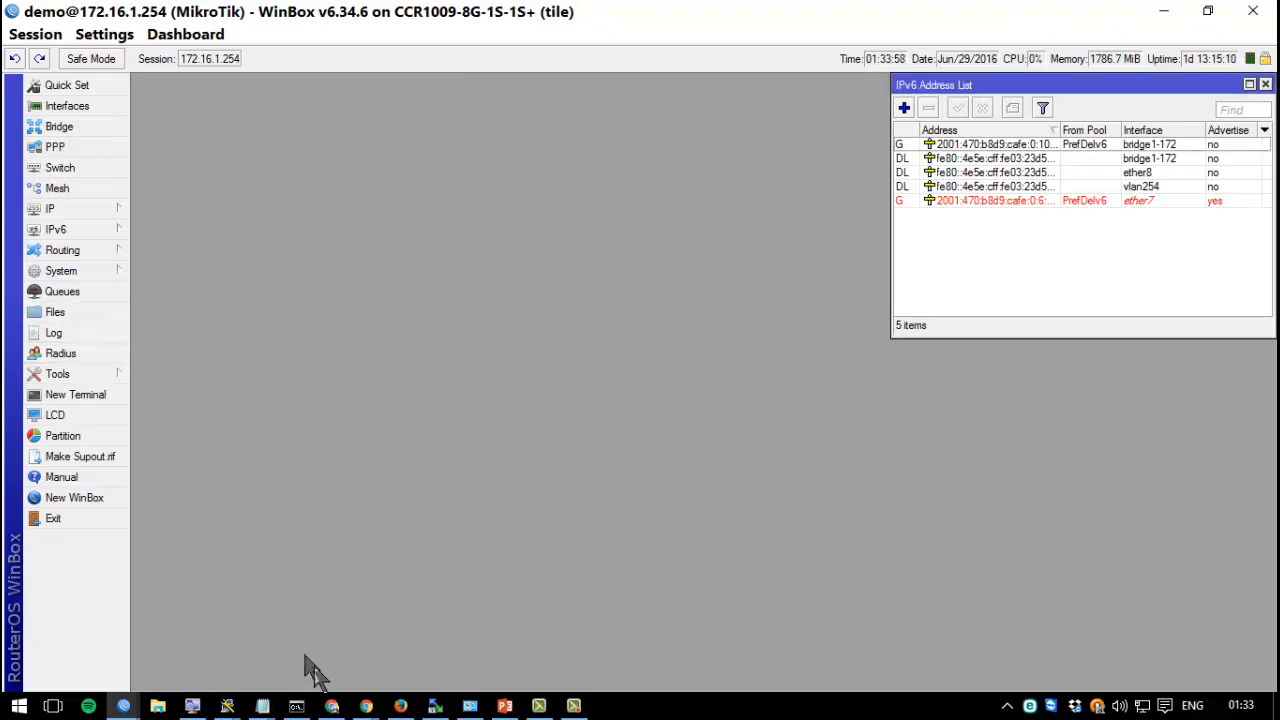
# Launch PuTTYgen from PuTTY's taskbar jump list and move its window aside.
pyautogui.click(228, 706)
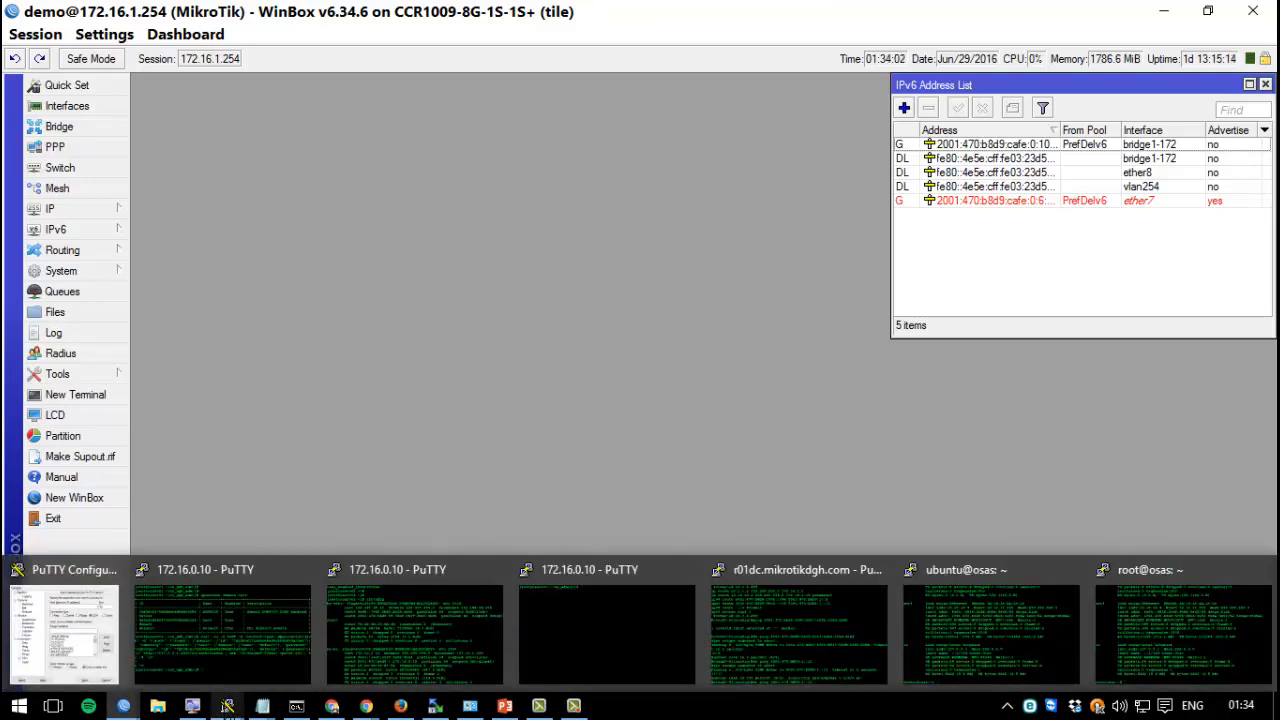
pyautogui.rightClick(228, 706)
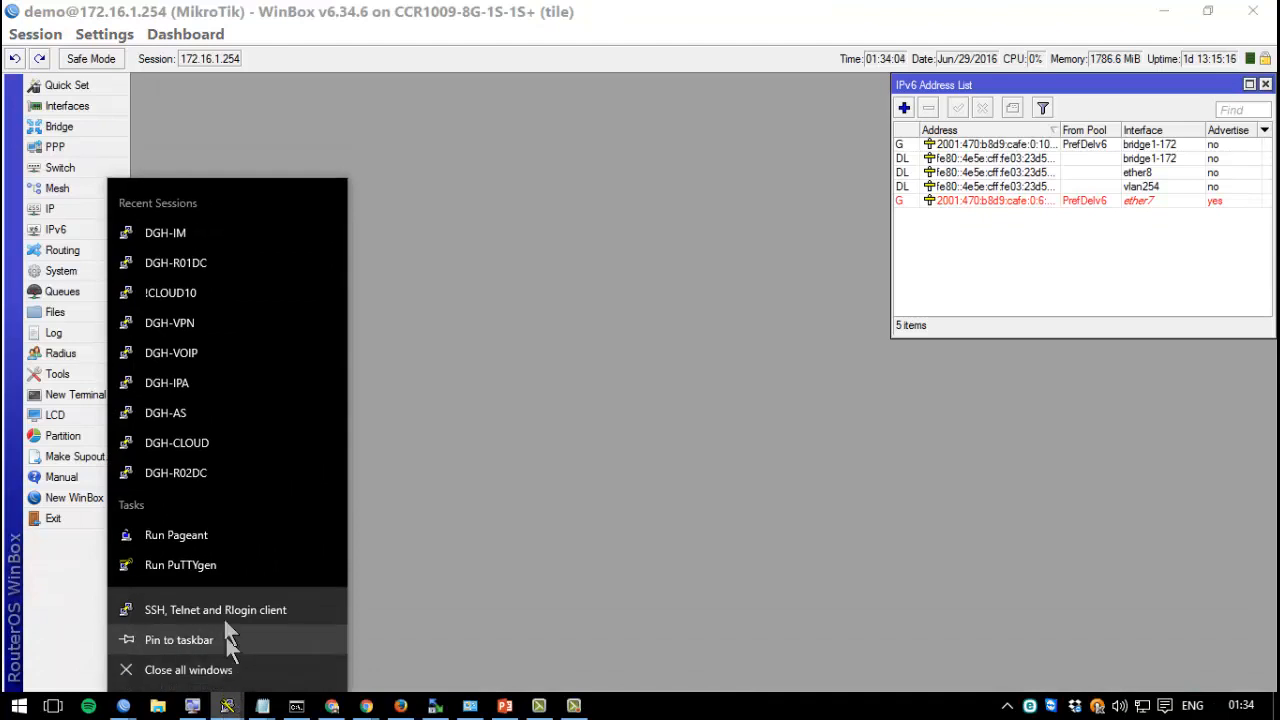
pyautogui.click(223, 575)
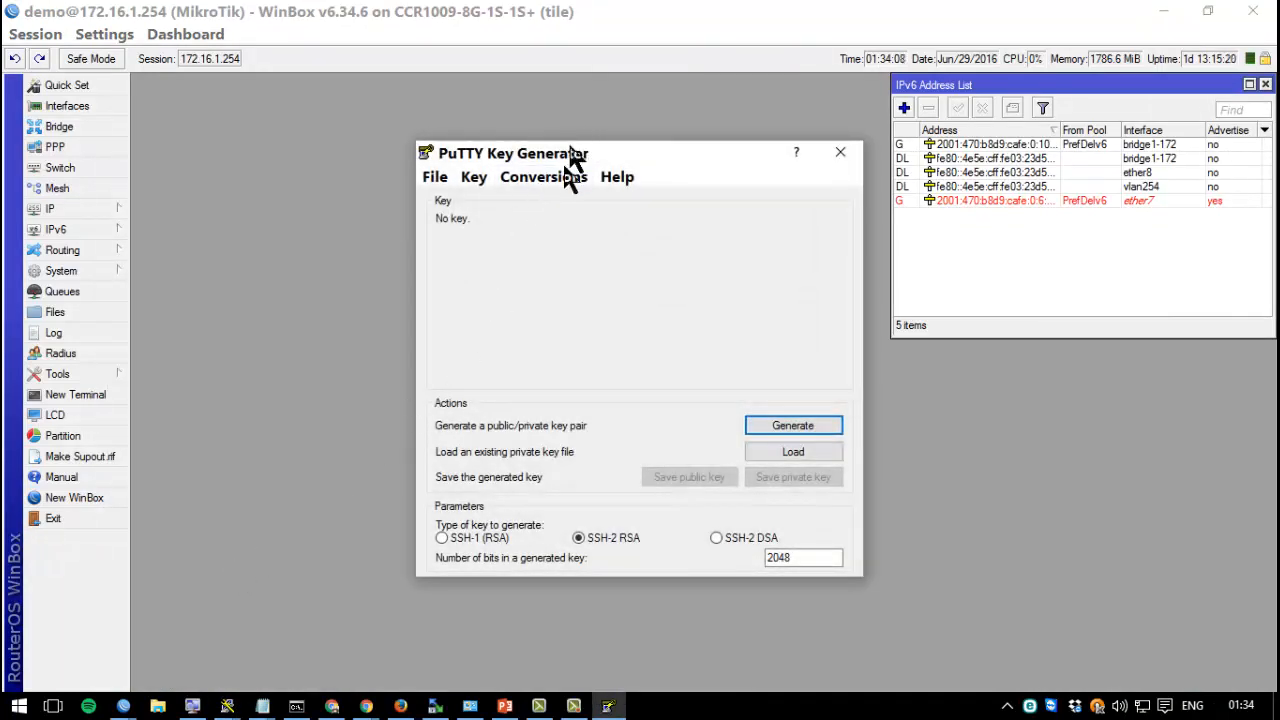
pyautogui.moveTo(564, 158); pyautogui.dragTo(288, 165)
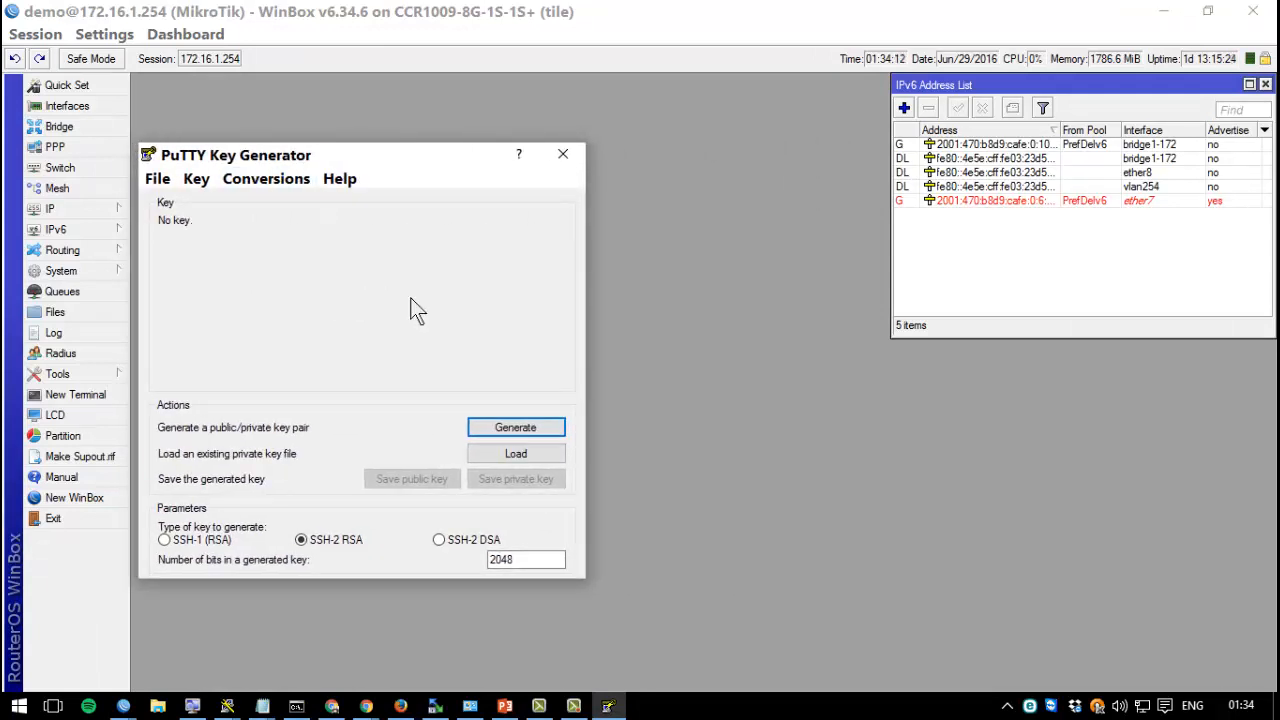
pyautogui.hotkey('alt', 'Tab')
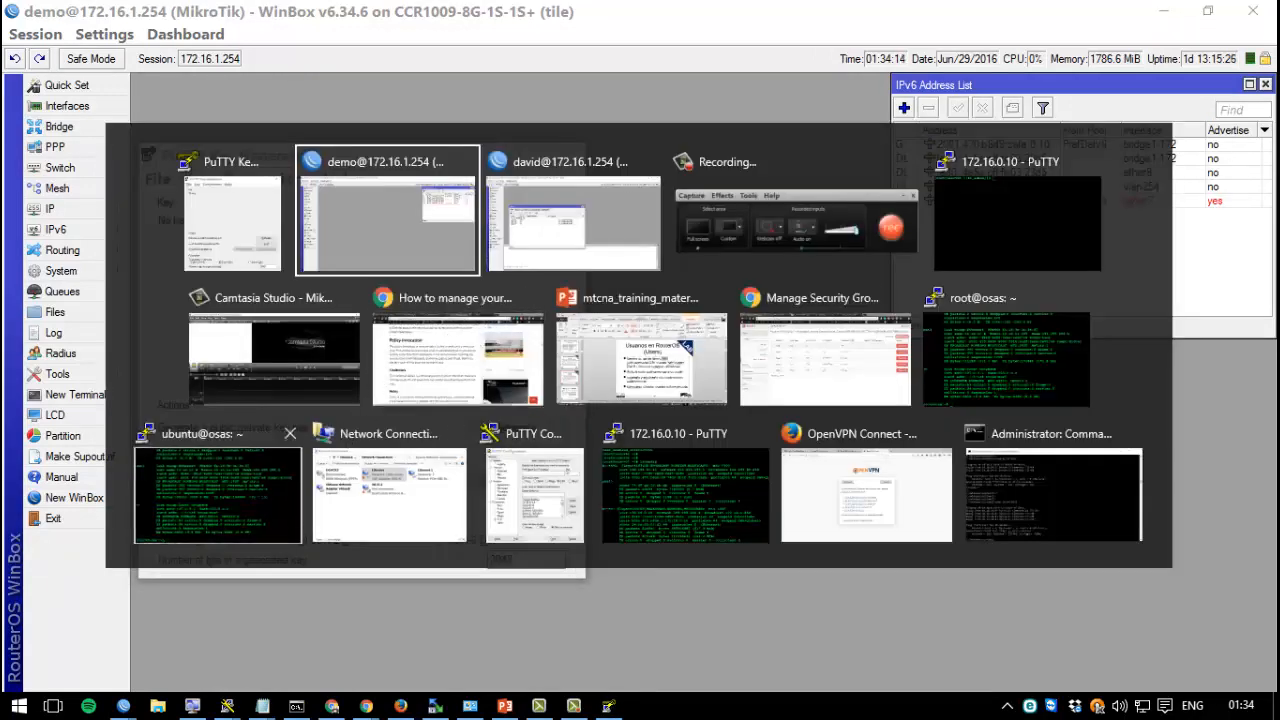
# Discard the typed ssh-keygen line on the ubuntu terminal, clear the screen, and return to PuTTYgen.
pyautogui.click(171, 472)
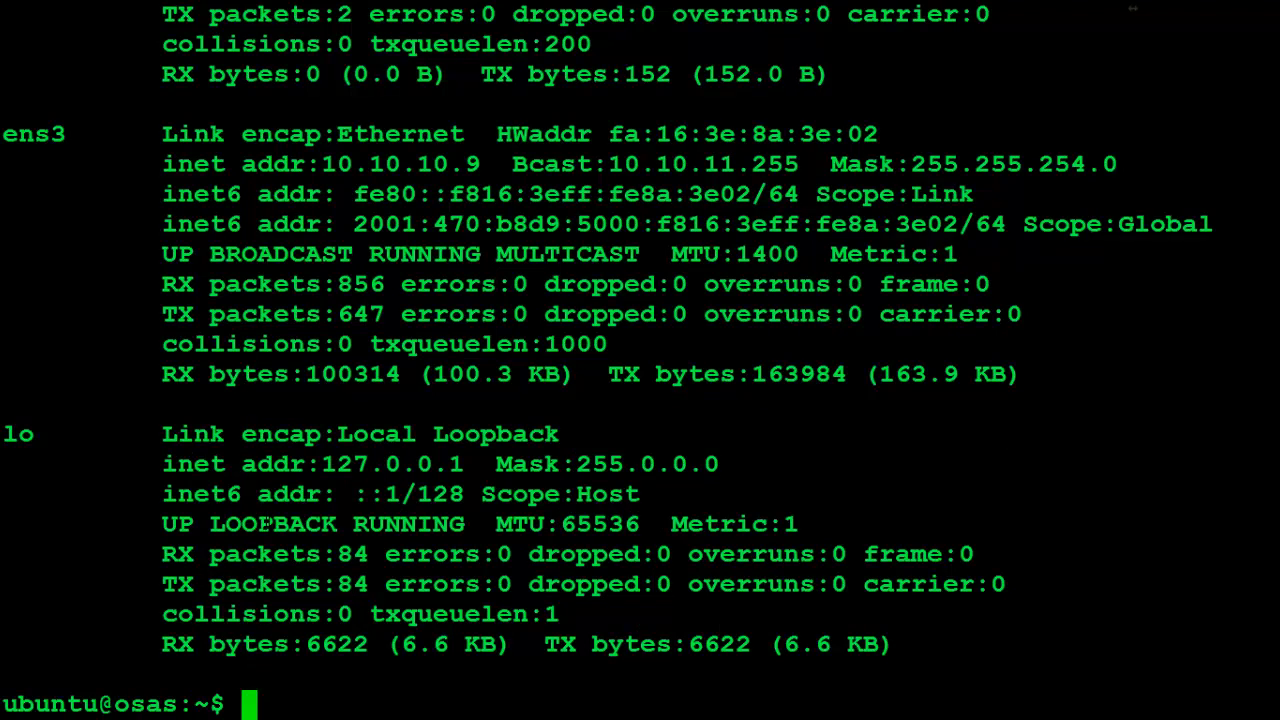
pyautogui.write('ssh-key')
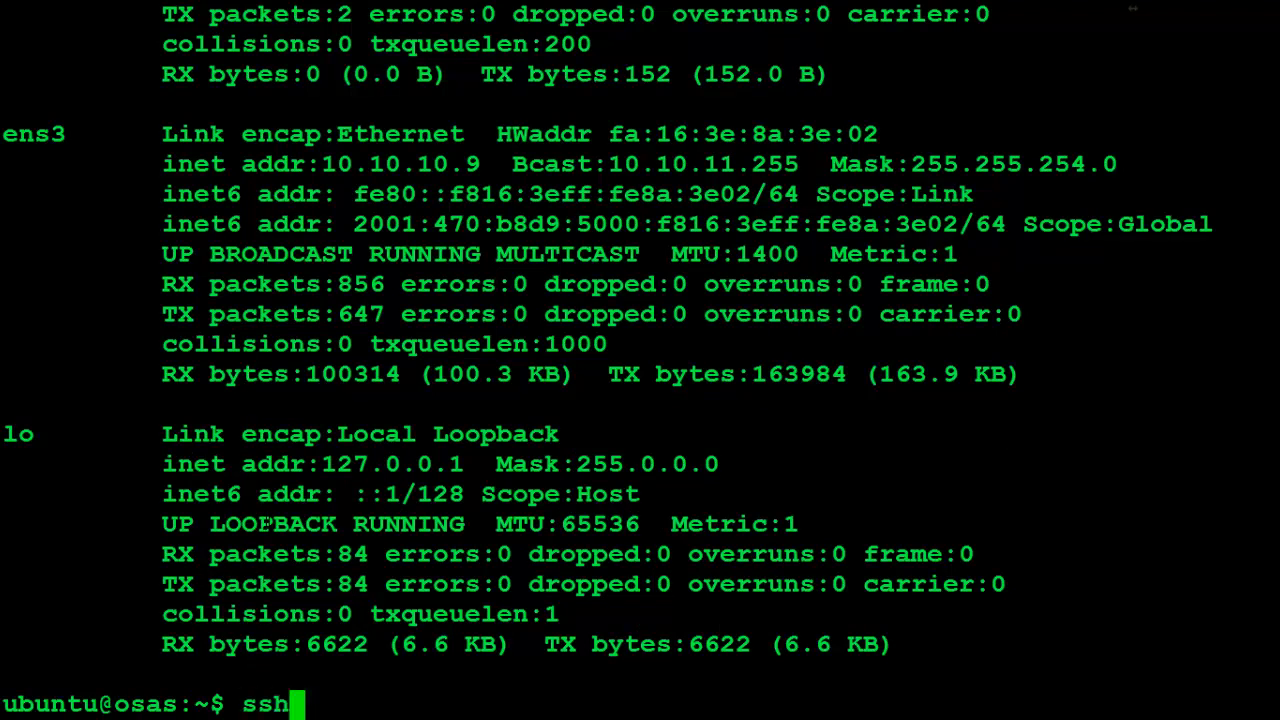
pyautogui.press('Tab')
pyautogui.press('Tab')
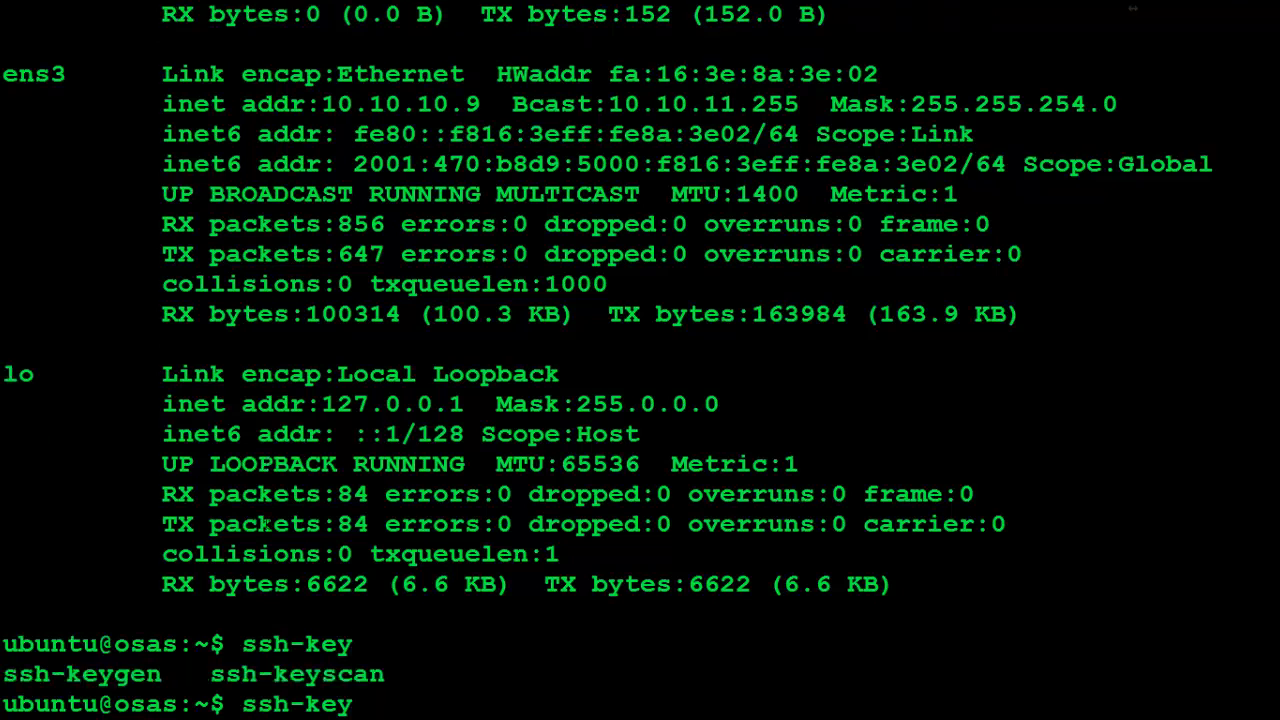
pyautogui.write('gen .')
pyautogui.hotkey('ctrl', 'u')
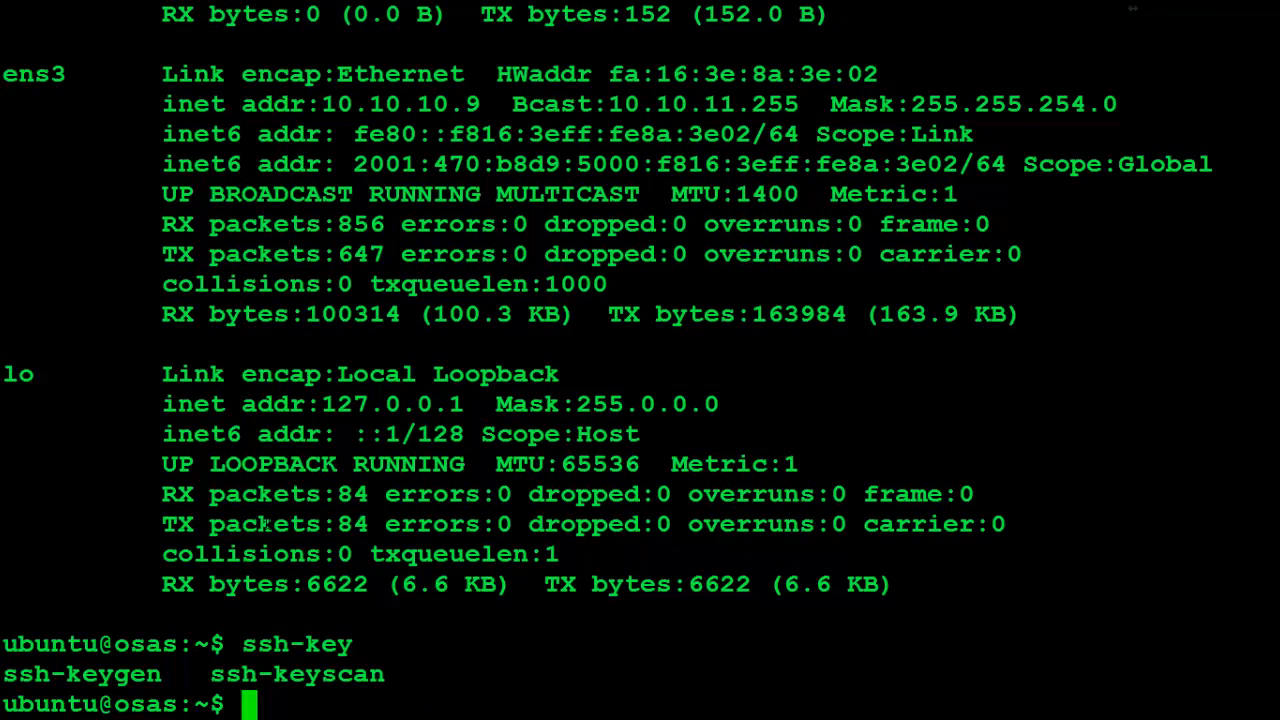
pyautogui.hotkey('ctrl', 'l')
pyautogui.press('Return')
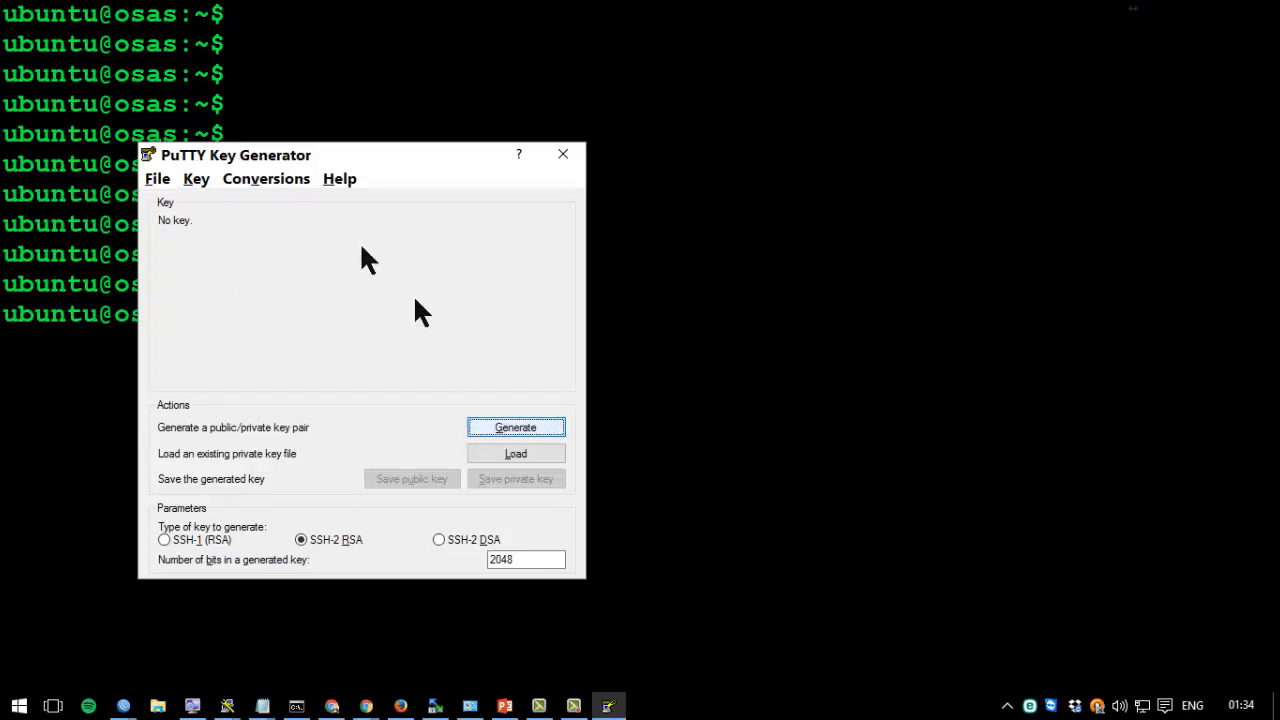
# Generate a 2048-bit SSH-2 RSA key pair and prefix its comment with MikrotikDemo.
pyautogui.click(260, 181)
pyautogui.moveTo(197, 186)
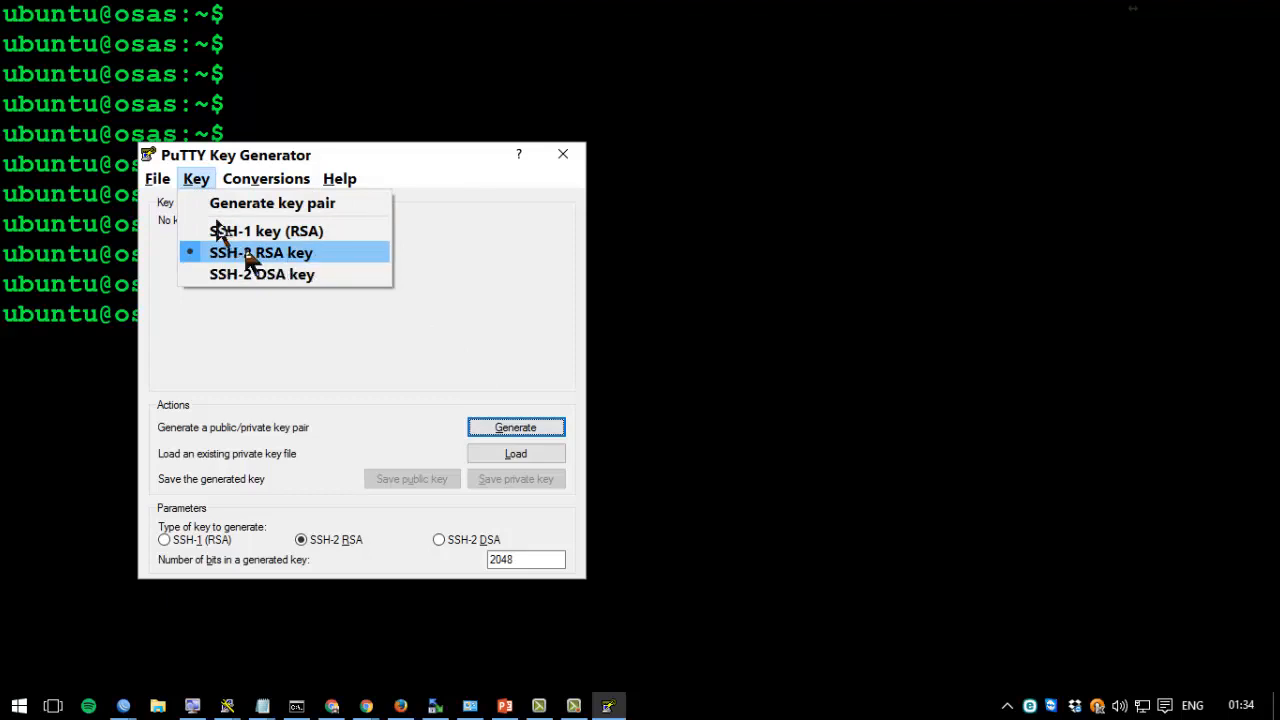
pyautogui.moveTo(243, 187)
pyautogui.click(389, 340)
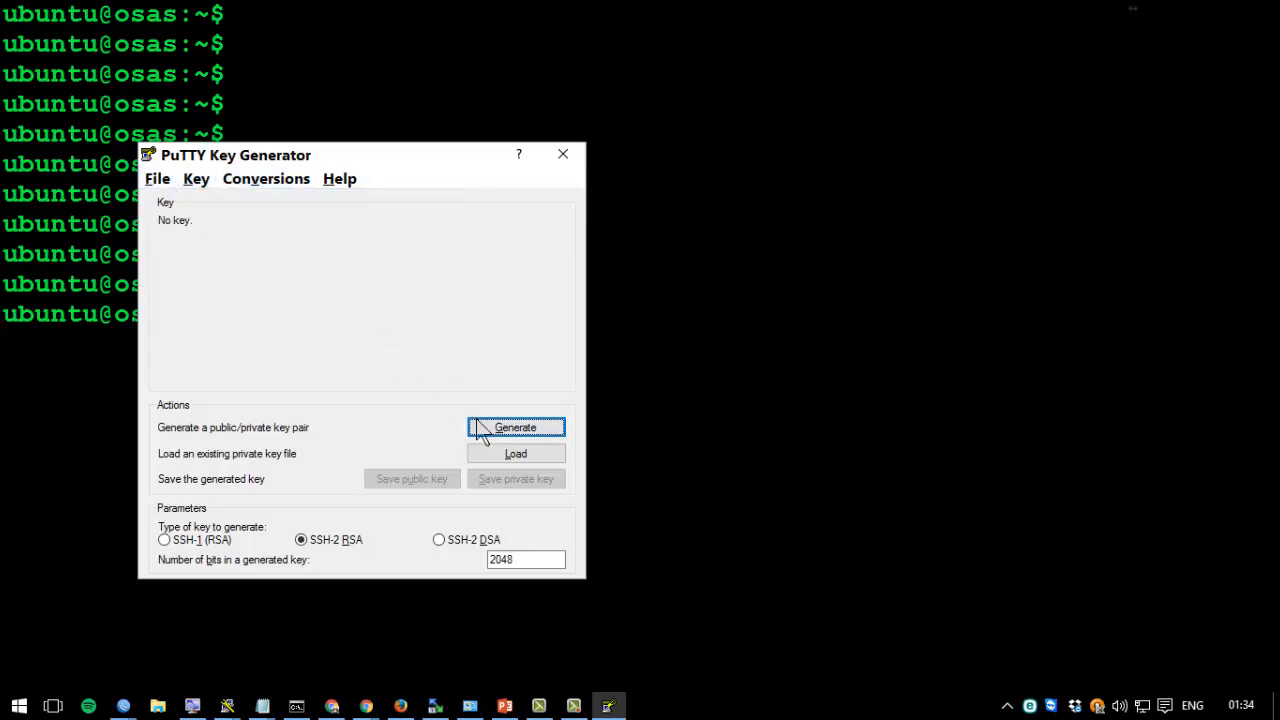
pyautogui.click(489, 430)
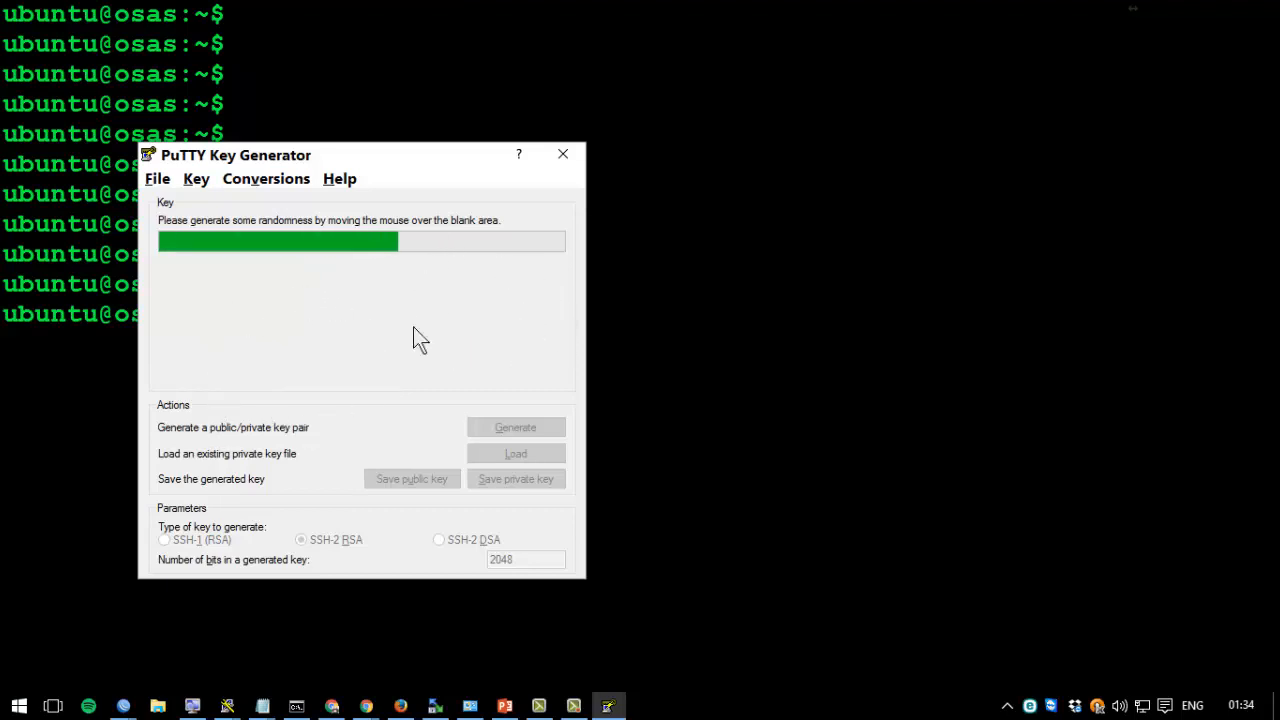
pyautogui.moveTo(62, 293); pyautogui.dragTo(219, 314)
pyautogui.hotkey('alt', 'Tab')
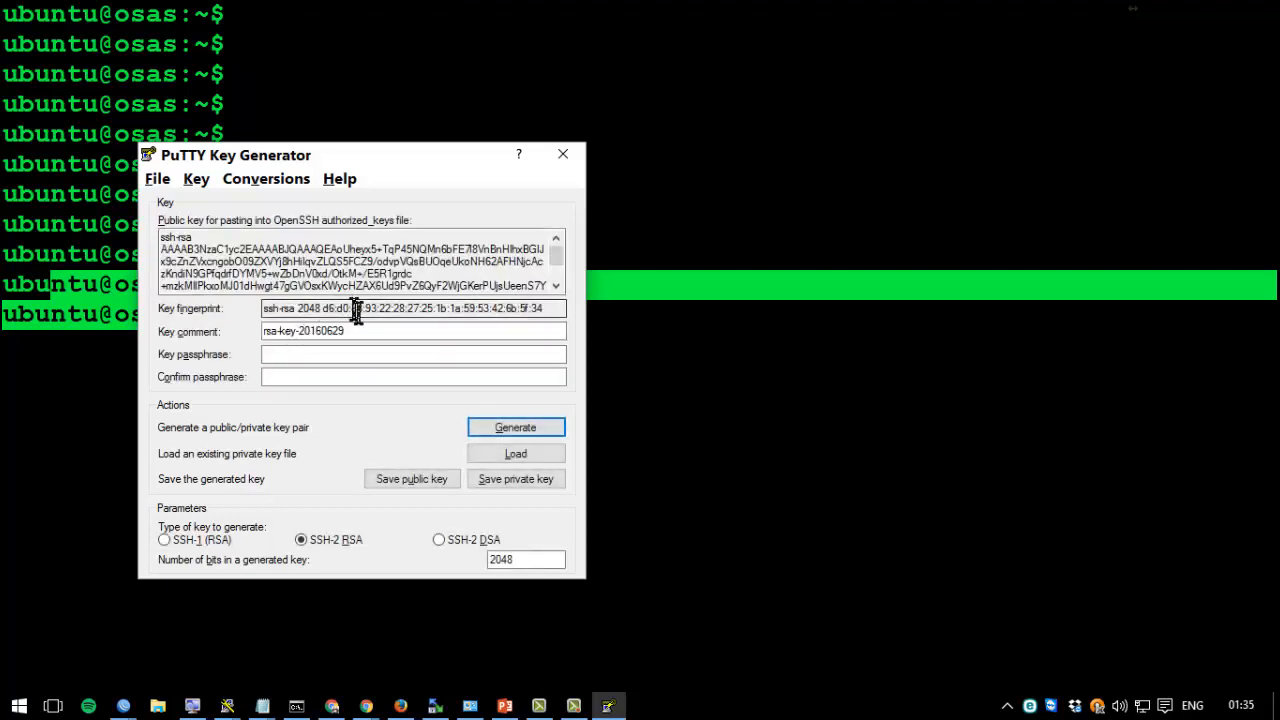
pyautogui.click(389, 331)
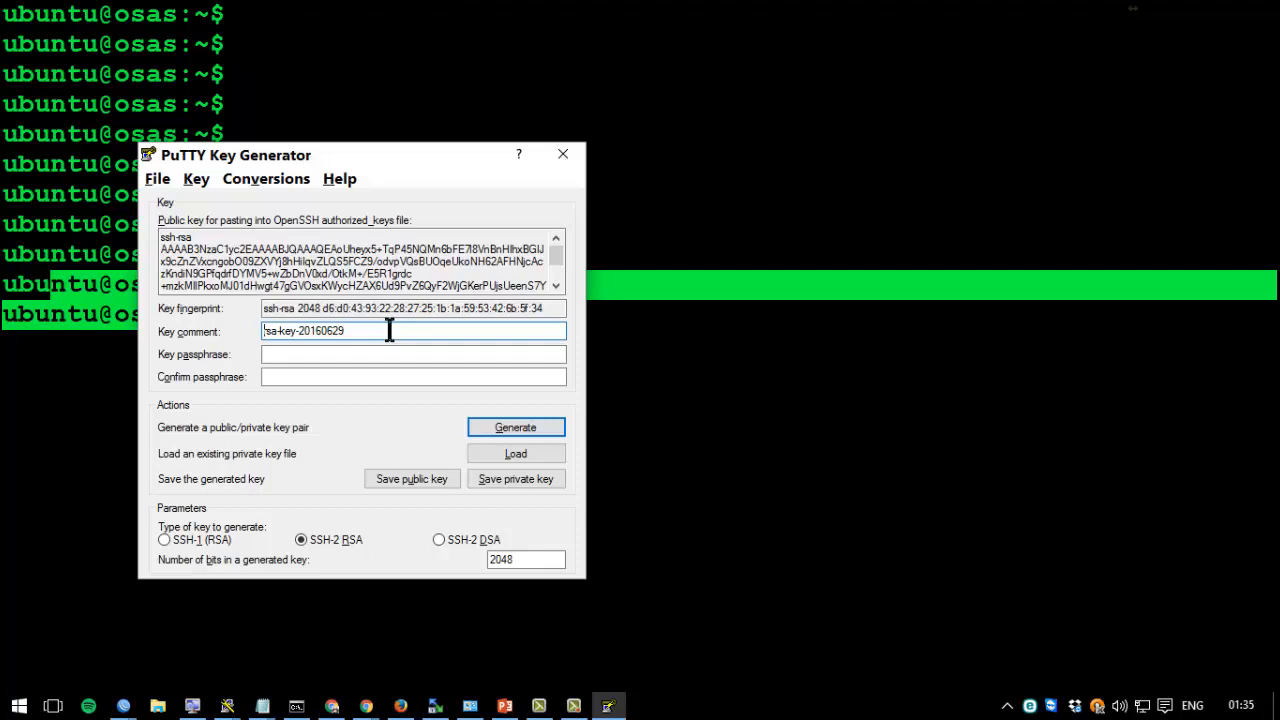
pyautogui.write('MikrotikDemo')
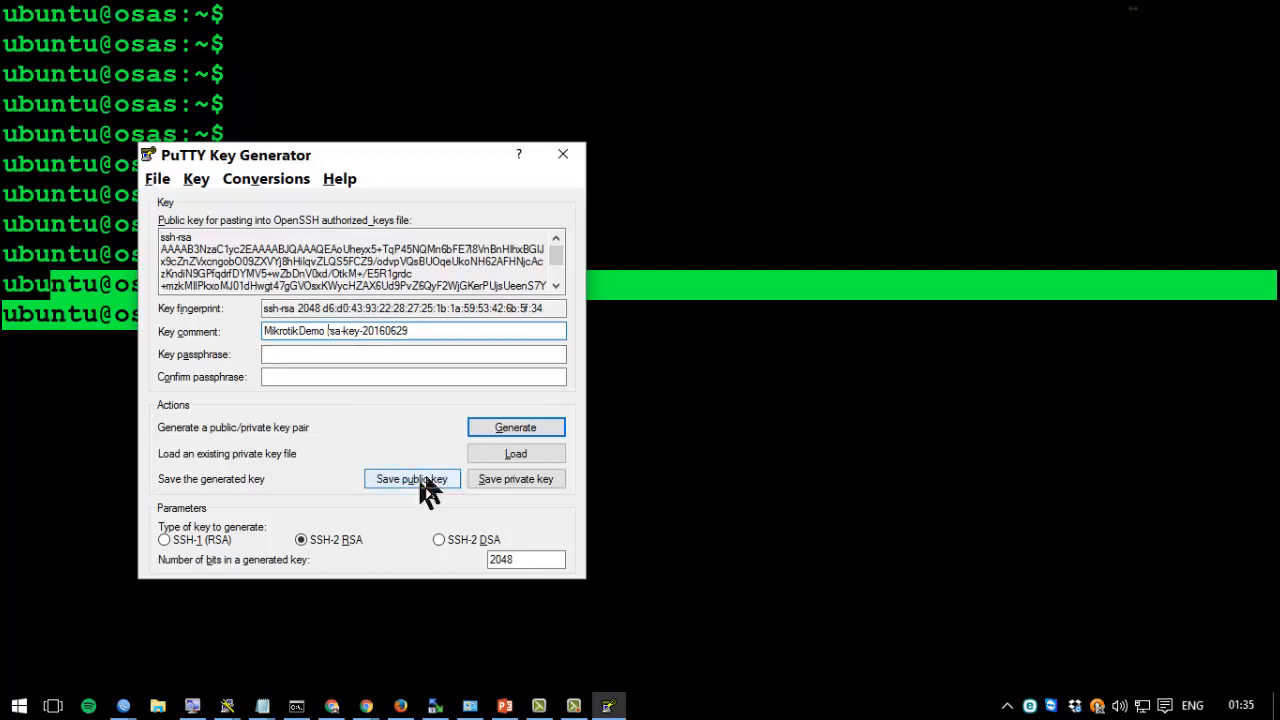
# Export the key in OpenSSH format, without a passphrase, as mikrotik-demo.key in Videos.
pyautogui.click(266, 179)
pyautogui.click(304, 236)
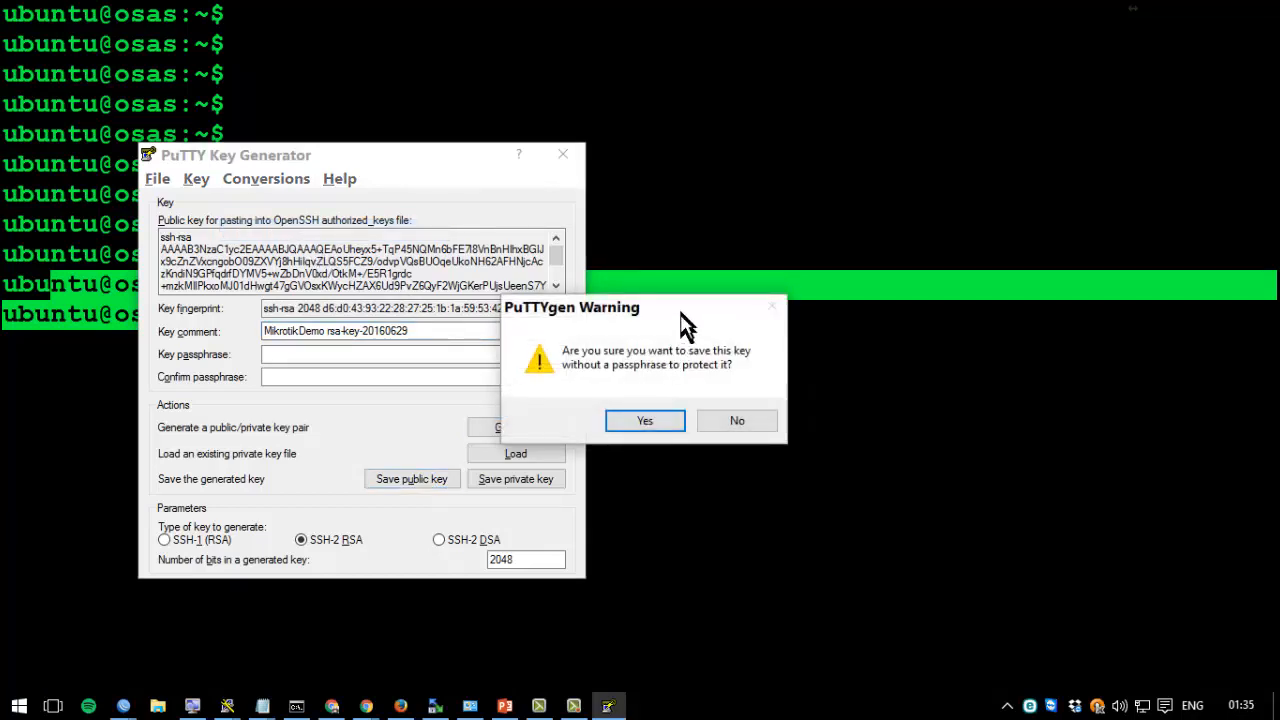
pyautogui.moveTo(648, 307); pyautogui.dragTo(404, 264)
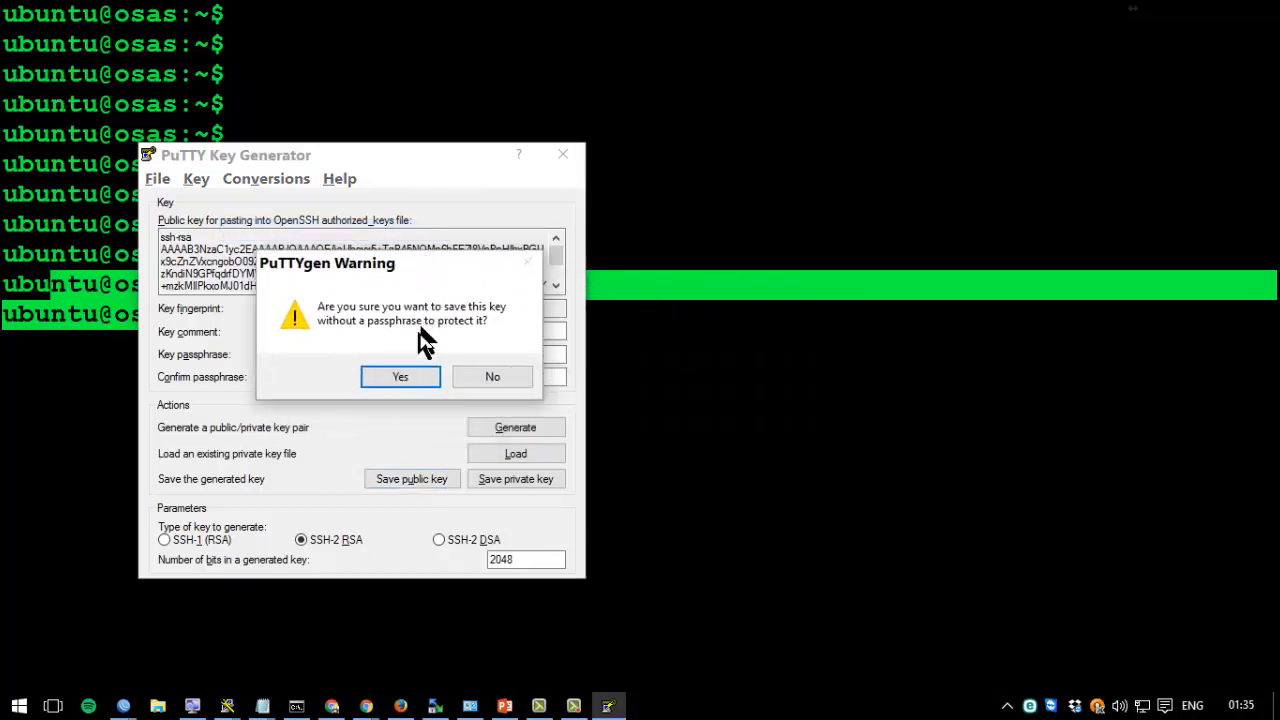
pyautogui.click(400, 377)
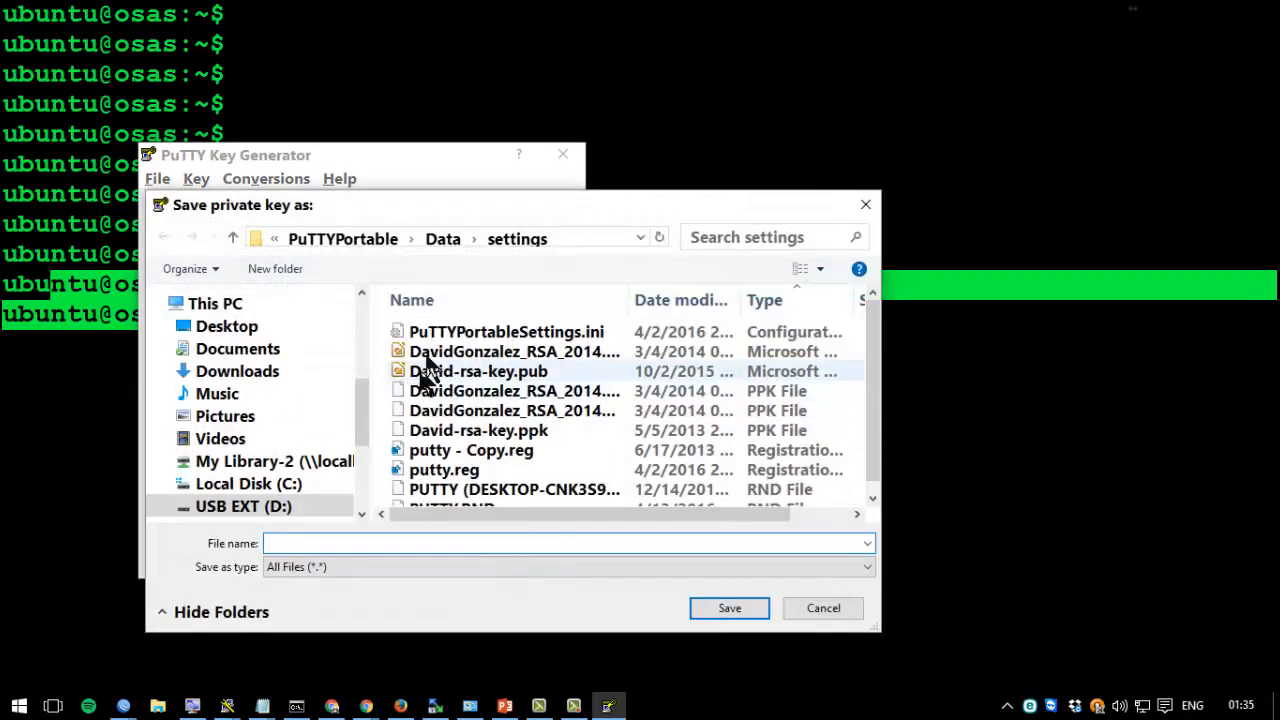
pyautogui.click(220, 438)
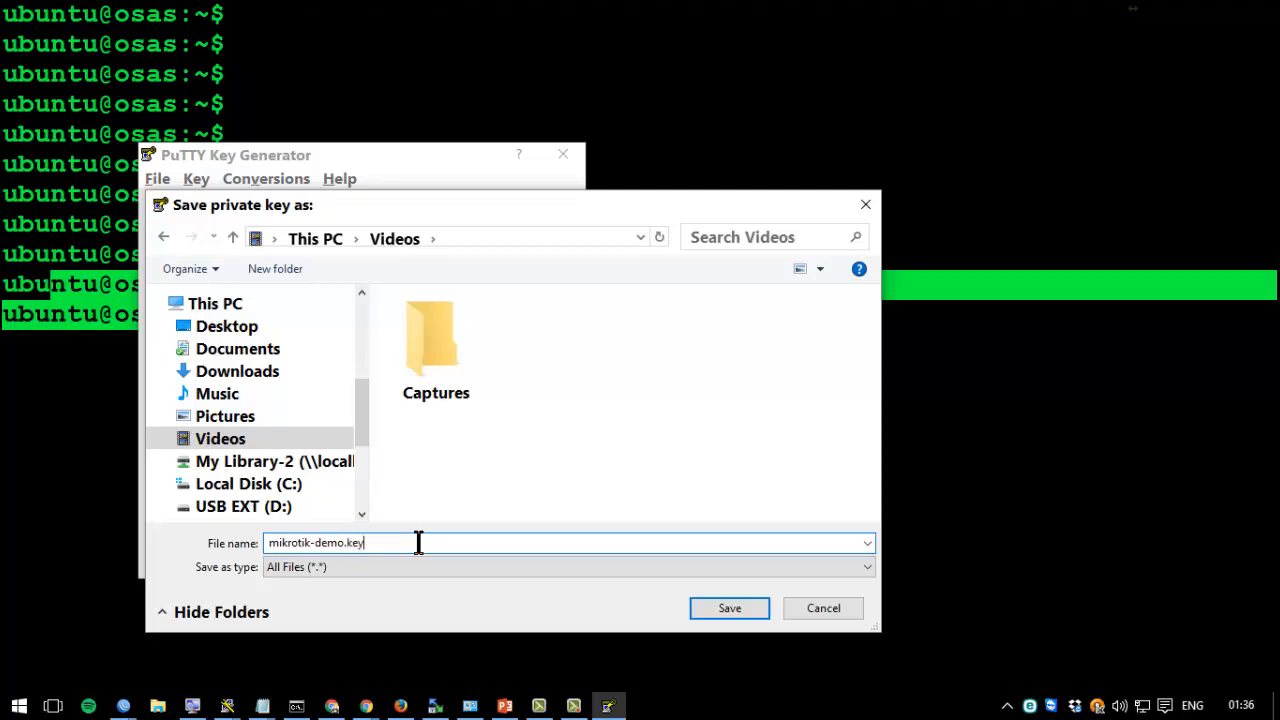
pyautogui.click(745, 610)
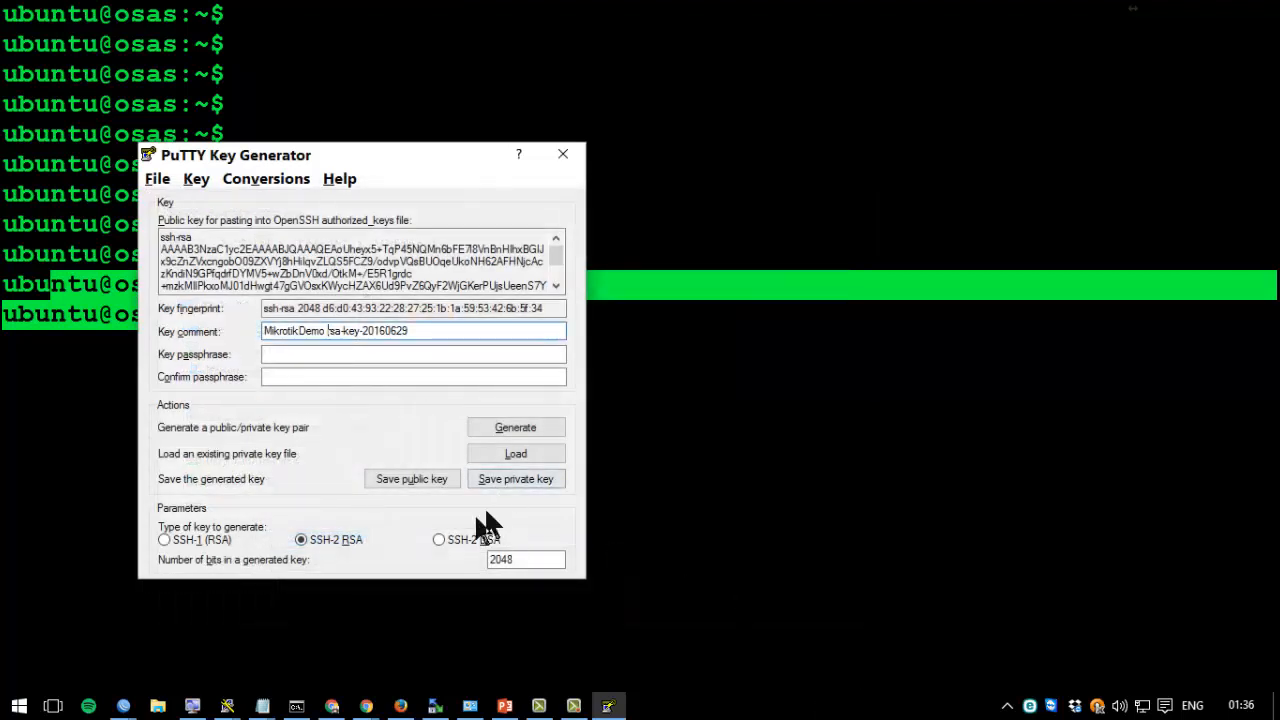
pyautogui.hotkey('alt', 'Tab')
pyautogui.click(593, 210)
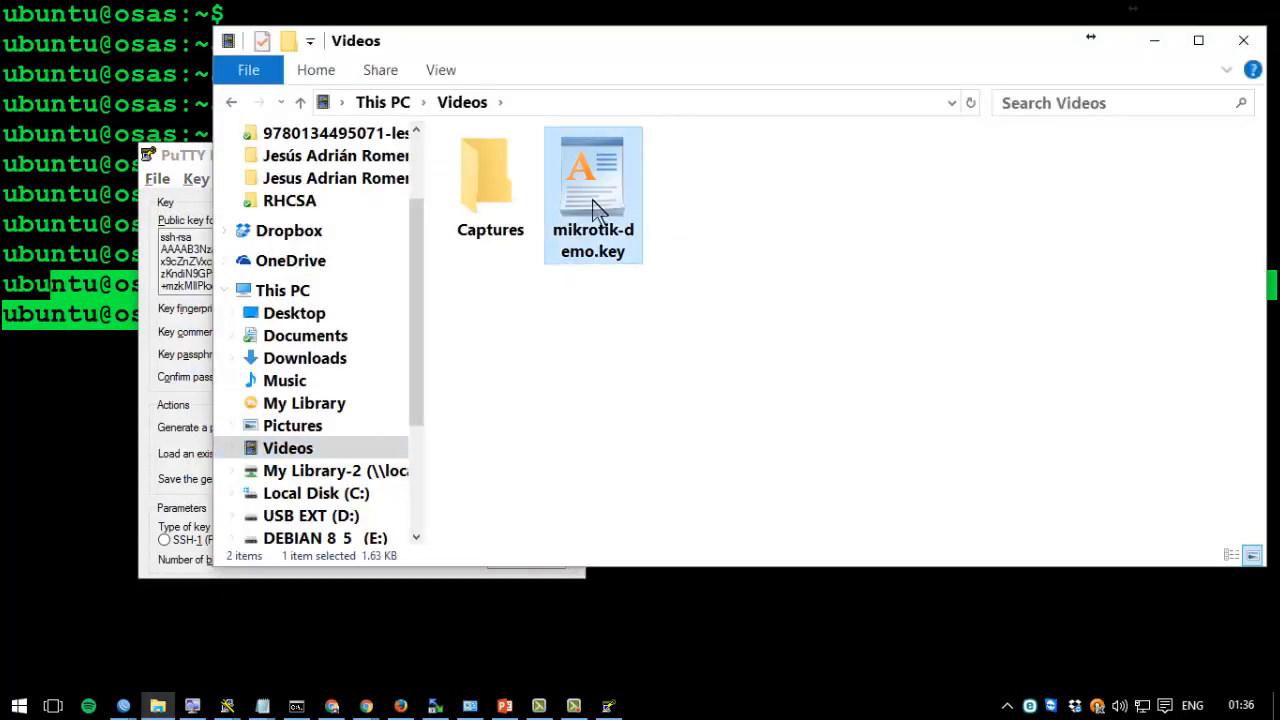
# Drag mikrotik-demo.key from Explorer into the router's WinBox File List to upload it.
pyautogui.moveTo(593, 210); pyautogui.dragTo(402, 359)
pyautogui.hotkey('alt', 'Tab')
pyautogui.hotkey('alt', 'Tab')
pyautogui.hotkey('alt', 'Tab')
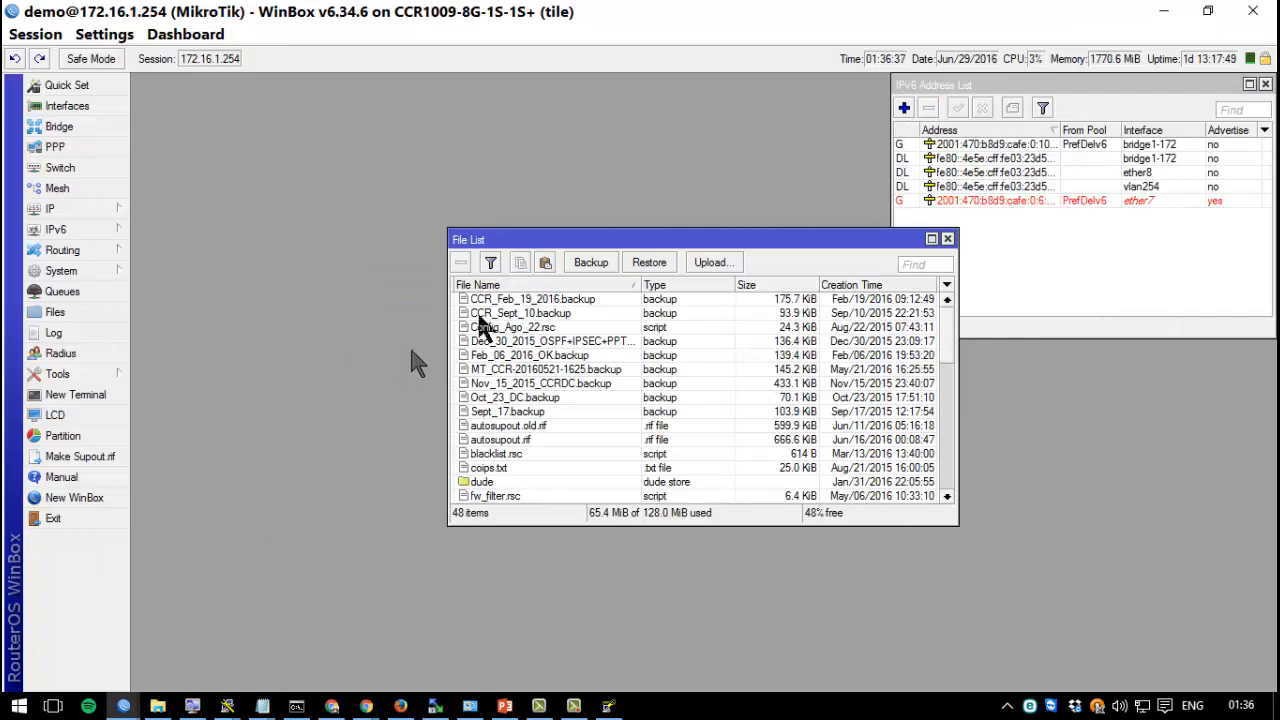
pyautogui.scroll(-5, 560, 375)
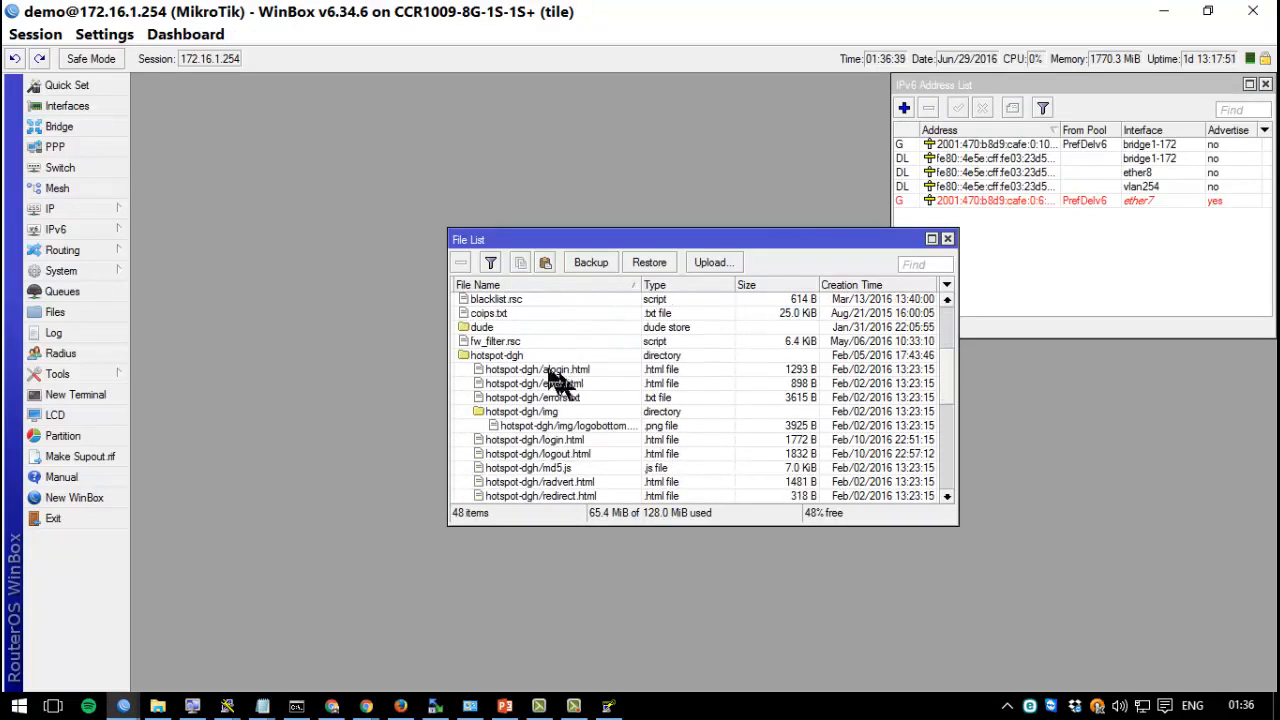
pyautogui.scroll(-5, 537, 342)
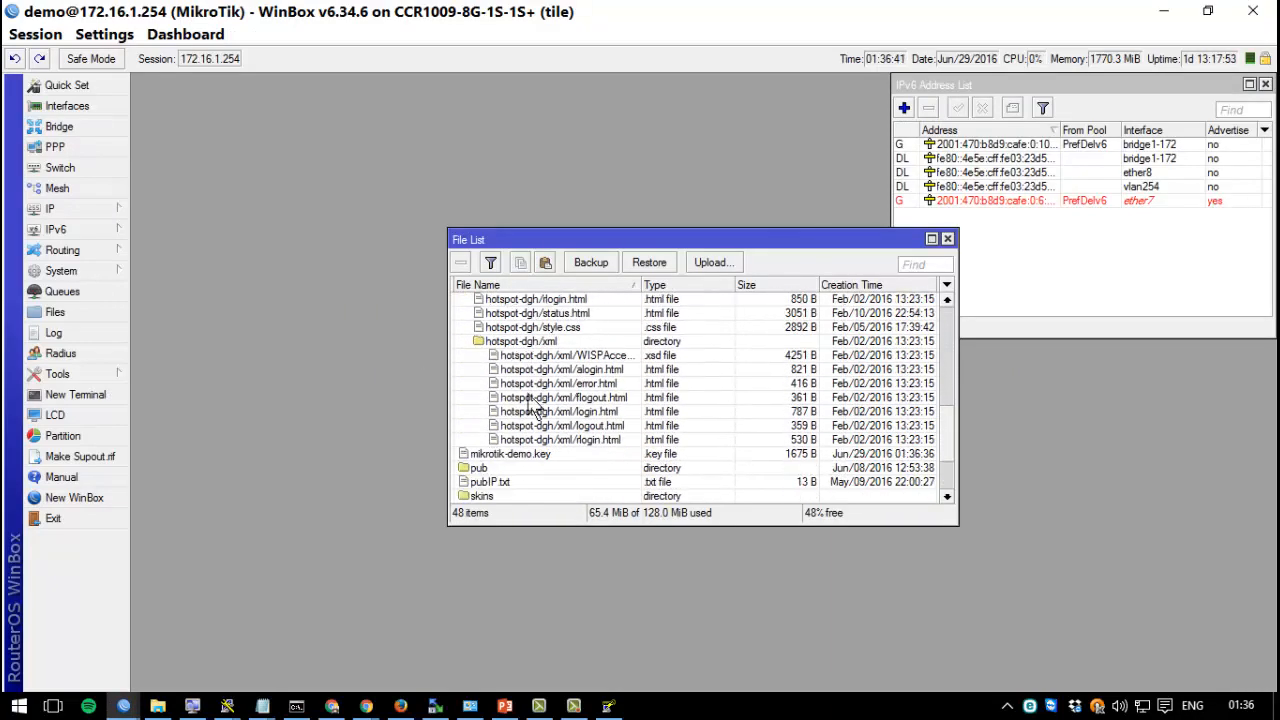
pyautogui.scroll(-2, 535, 408)
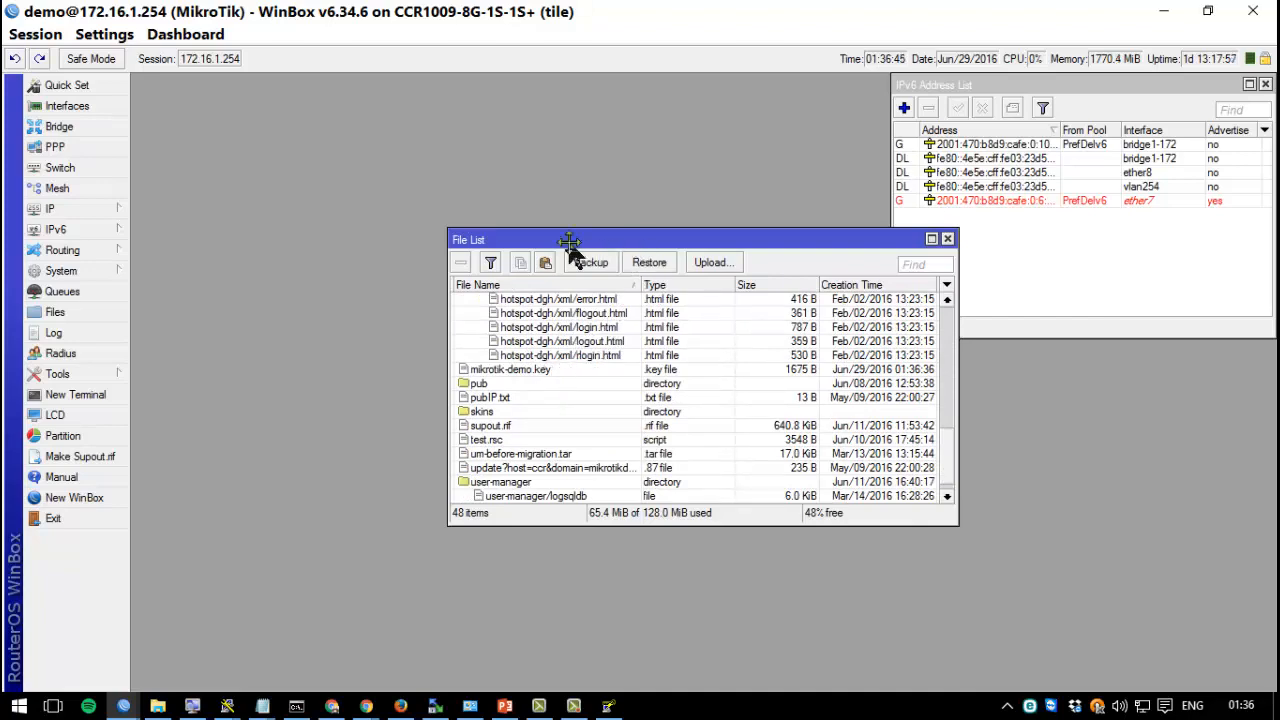
pyautogui.moveTo(571, 241); pyautogui.dragTo(359, 218)
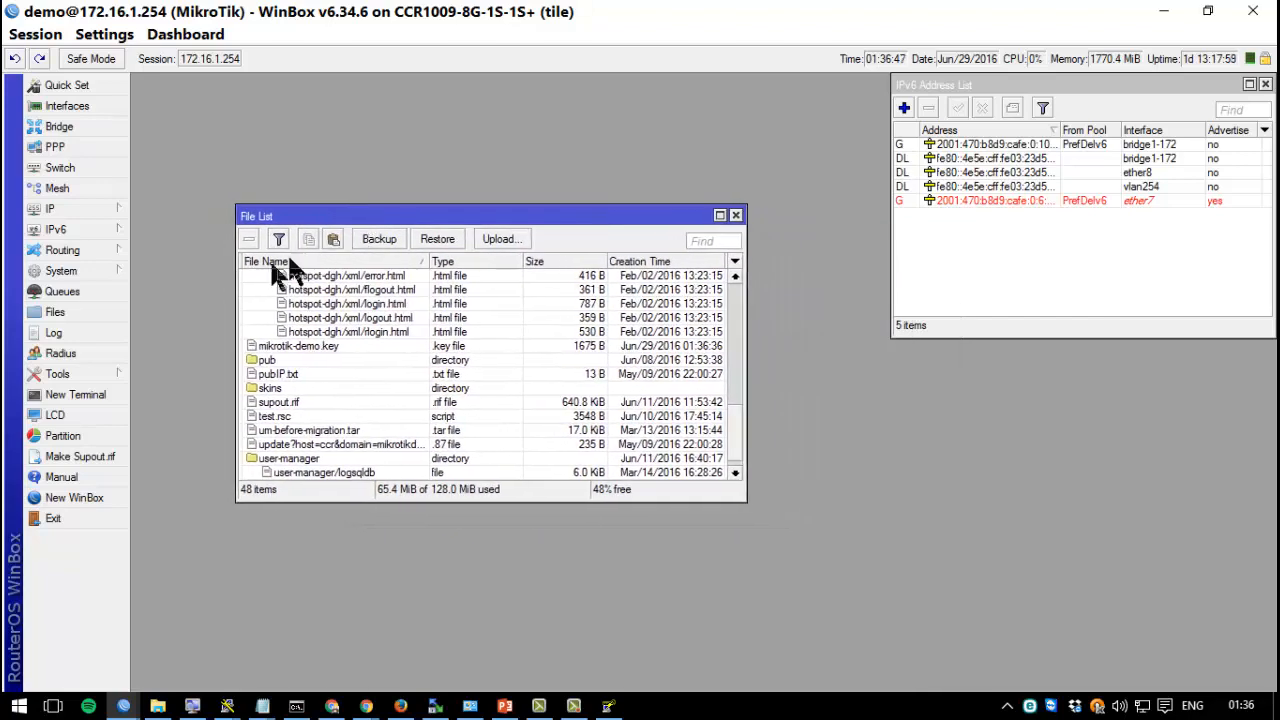
pyautogui.click(91, 270)
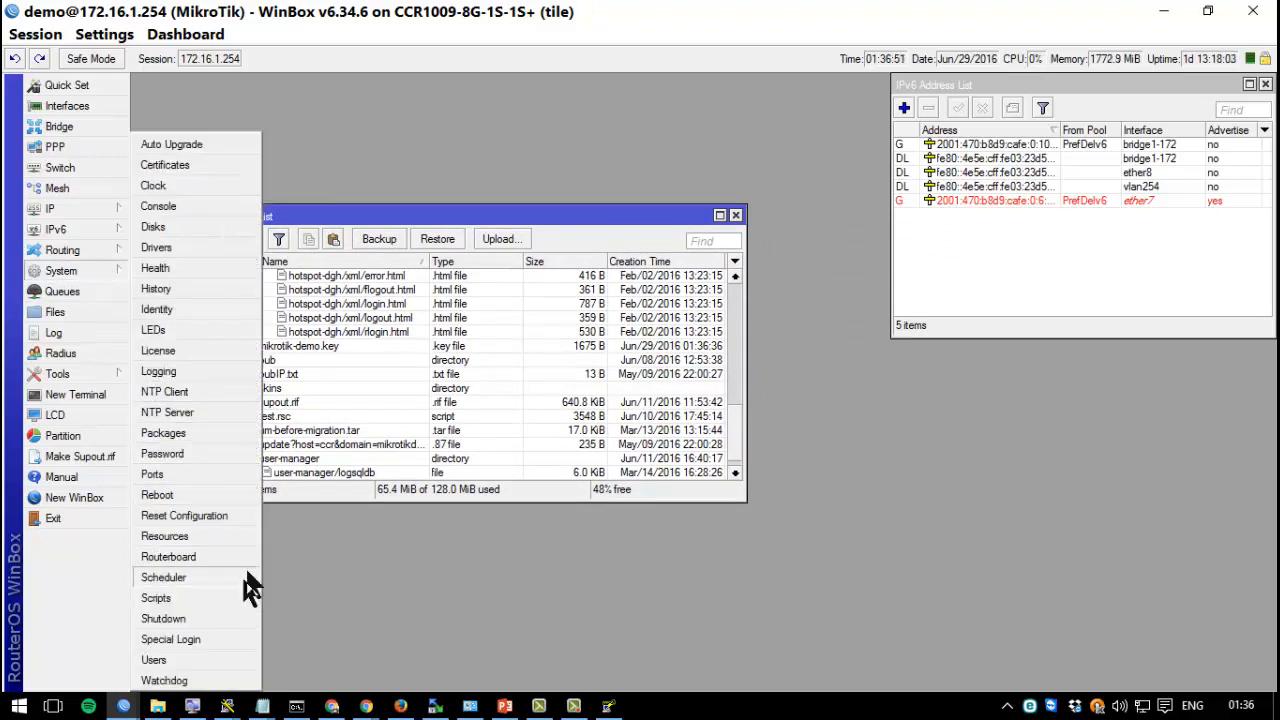
# Import mikrotik-demo.key as an SSH key for user demo in the Users SSH Keys tab.
pyautogui.click(203, 656)
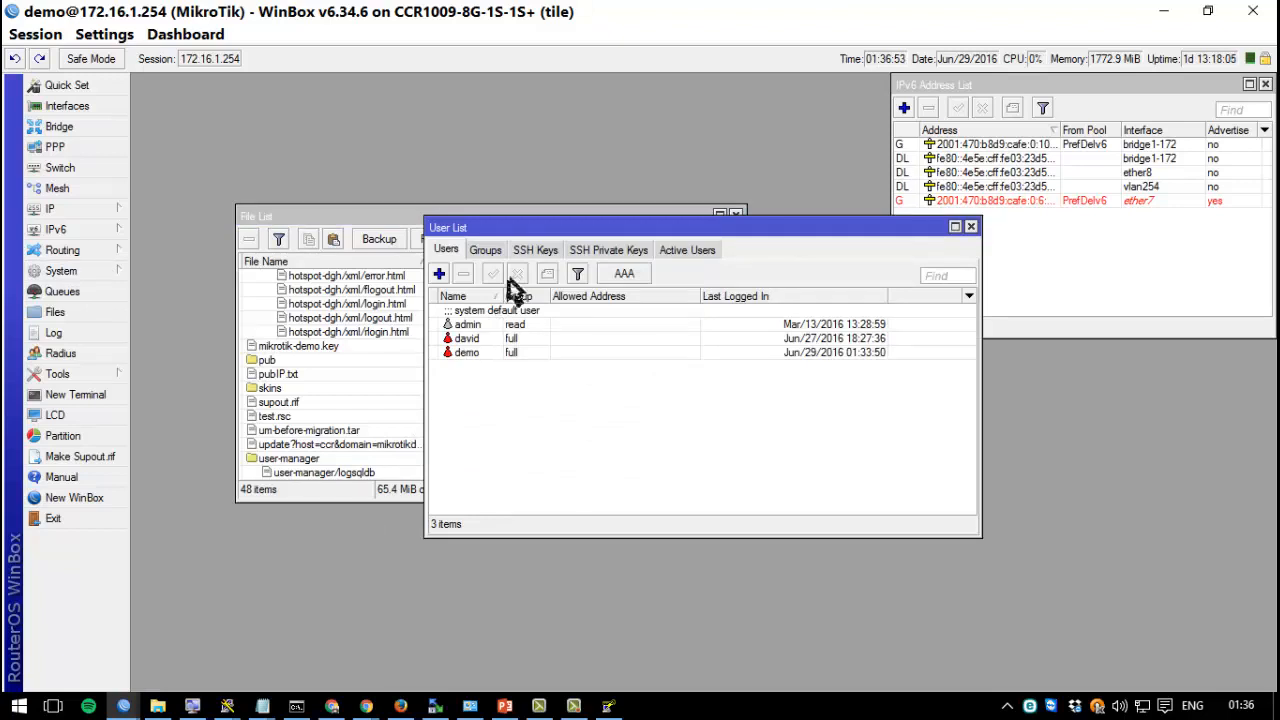
pyautogui.moveTo(578, 227); pyautogui.dragTo(361, 210)
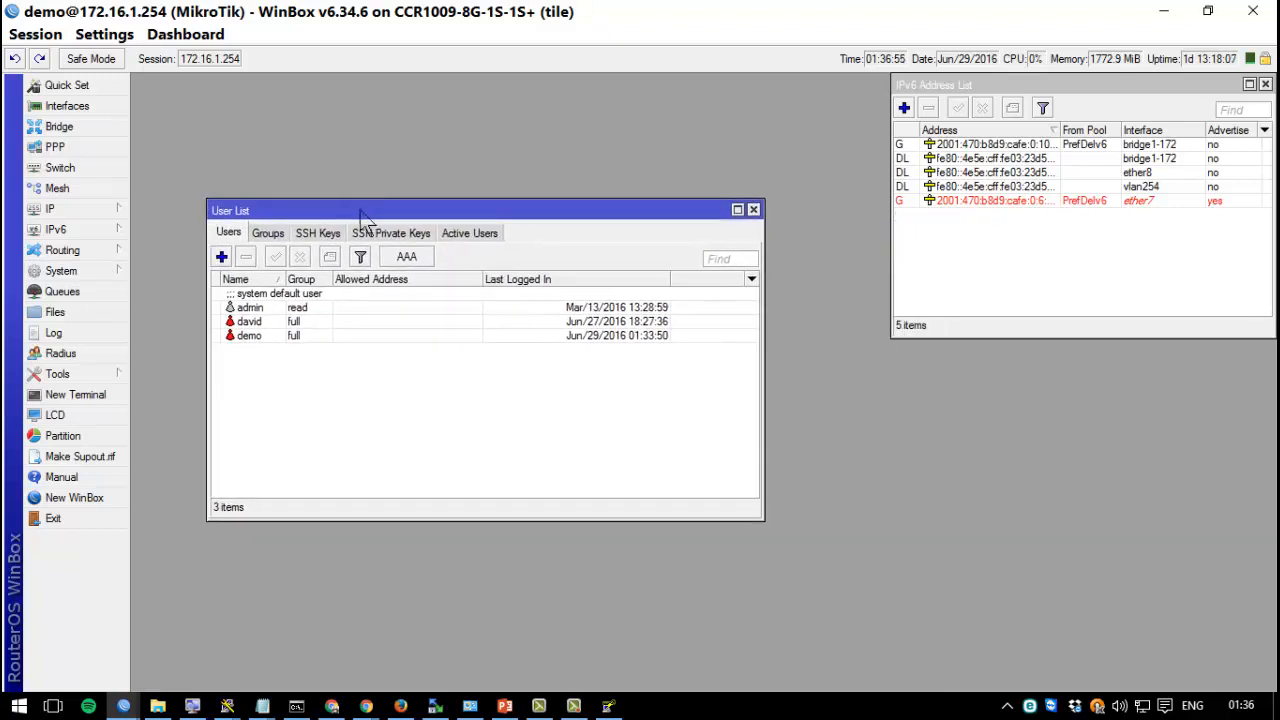
pyautogui.click(332, 237)
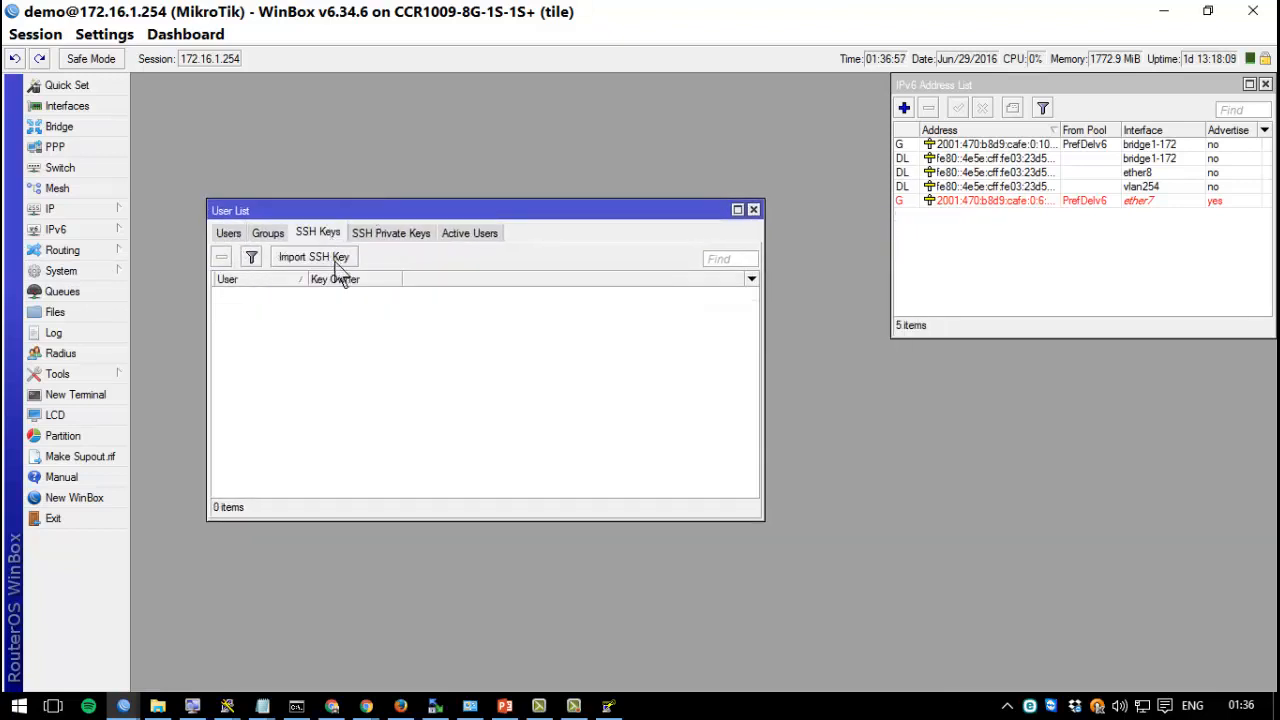
pyautogui.click(337, 259)
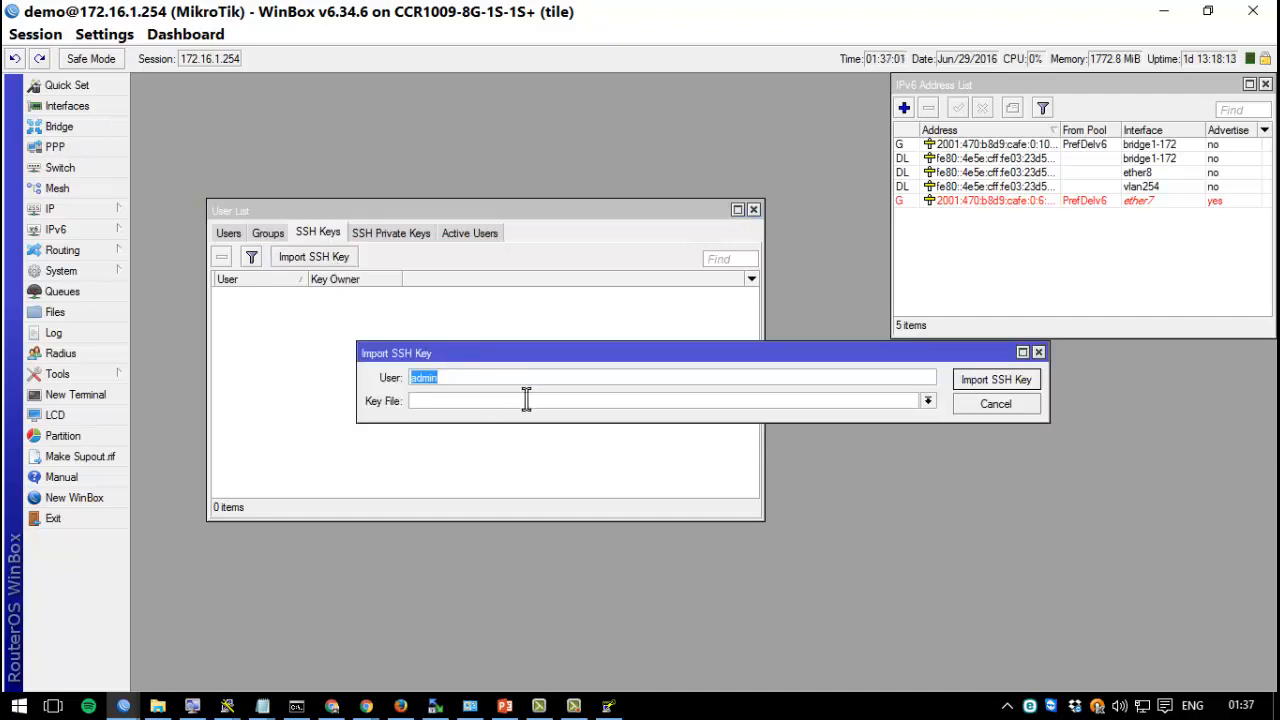
pyautogui.write('demo')
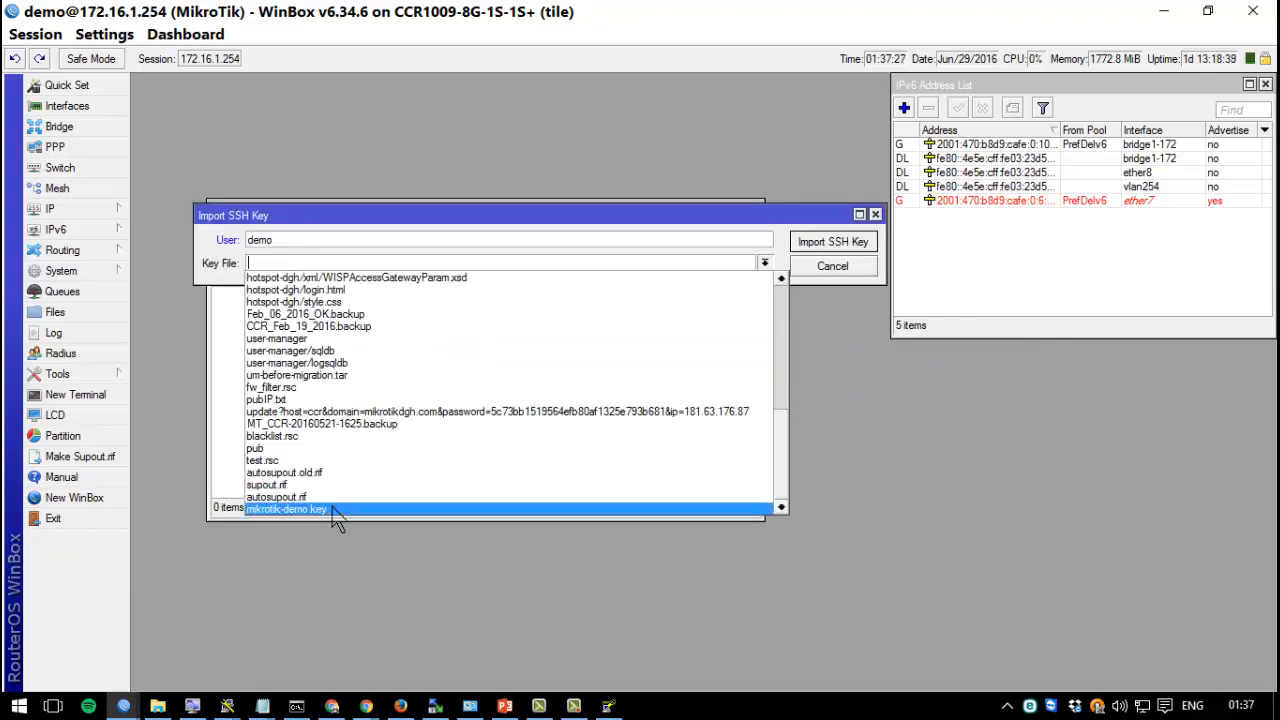
pyautogui.click(337, 510)
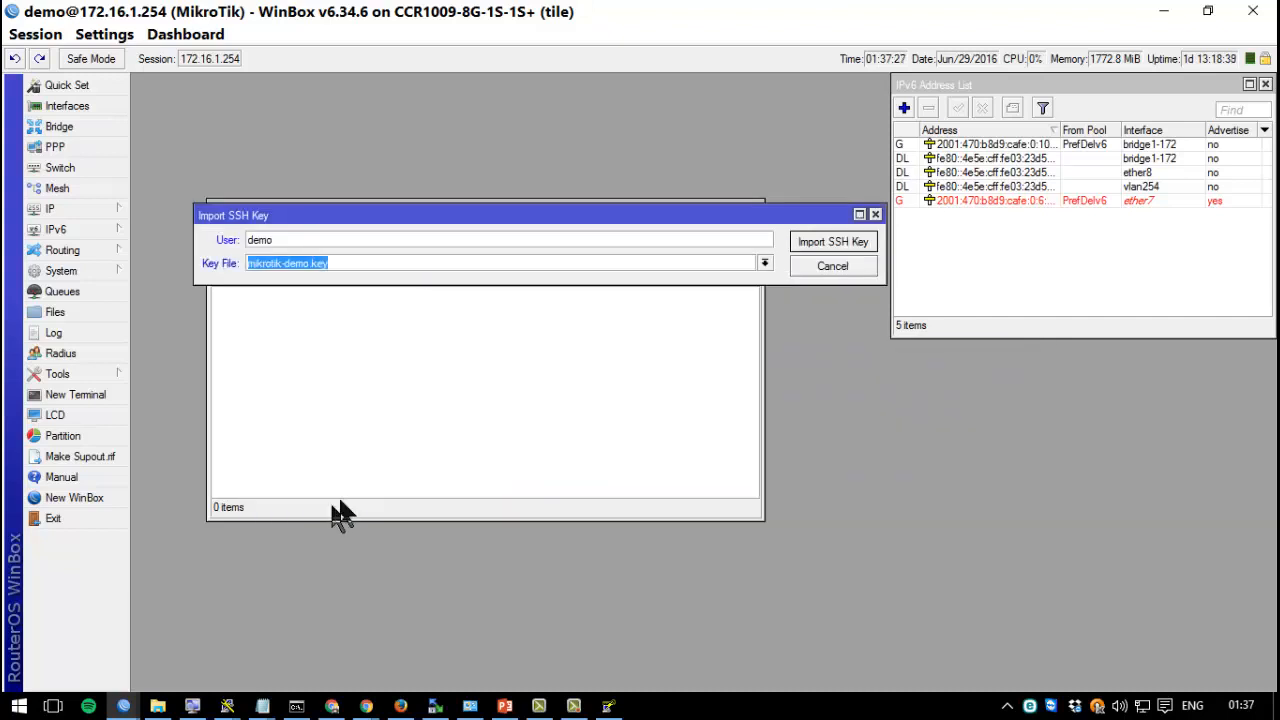
pyautogui.click(840, 245)
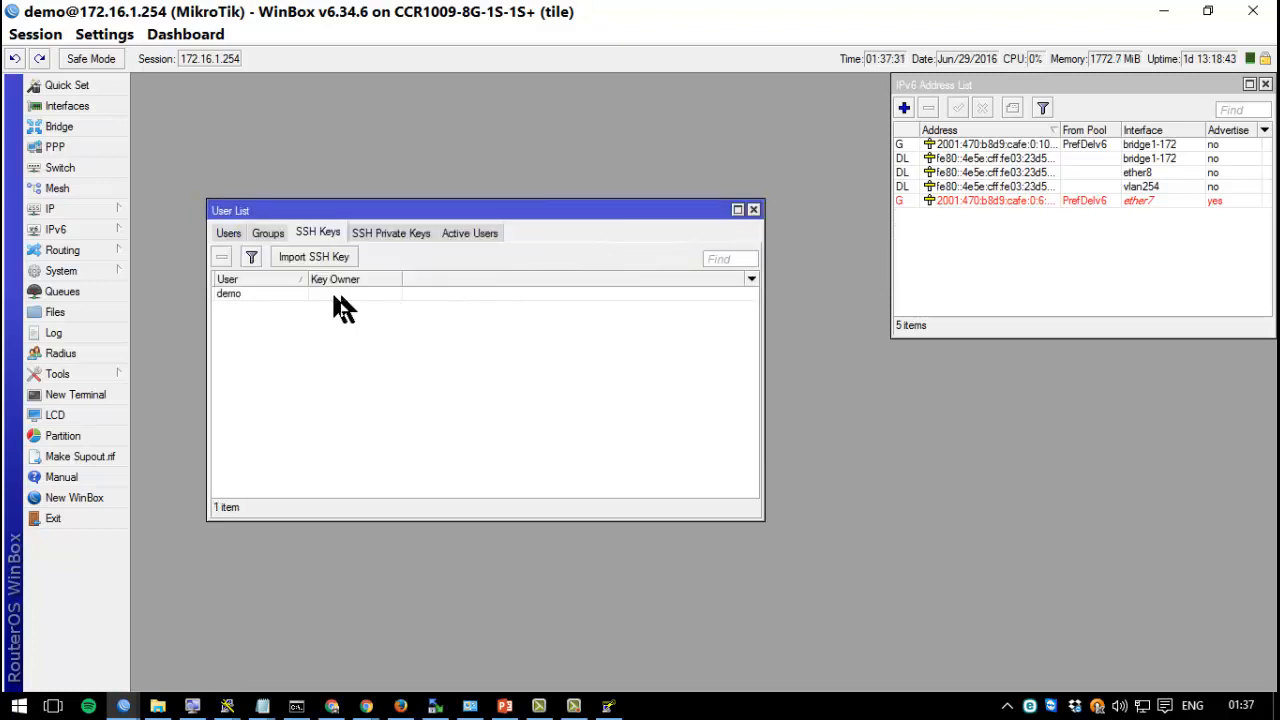
pyautogui.click(269, 294)
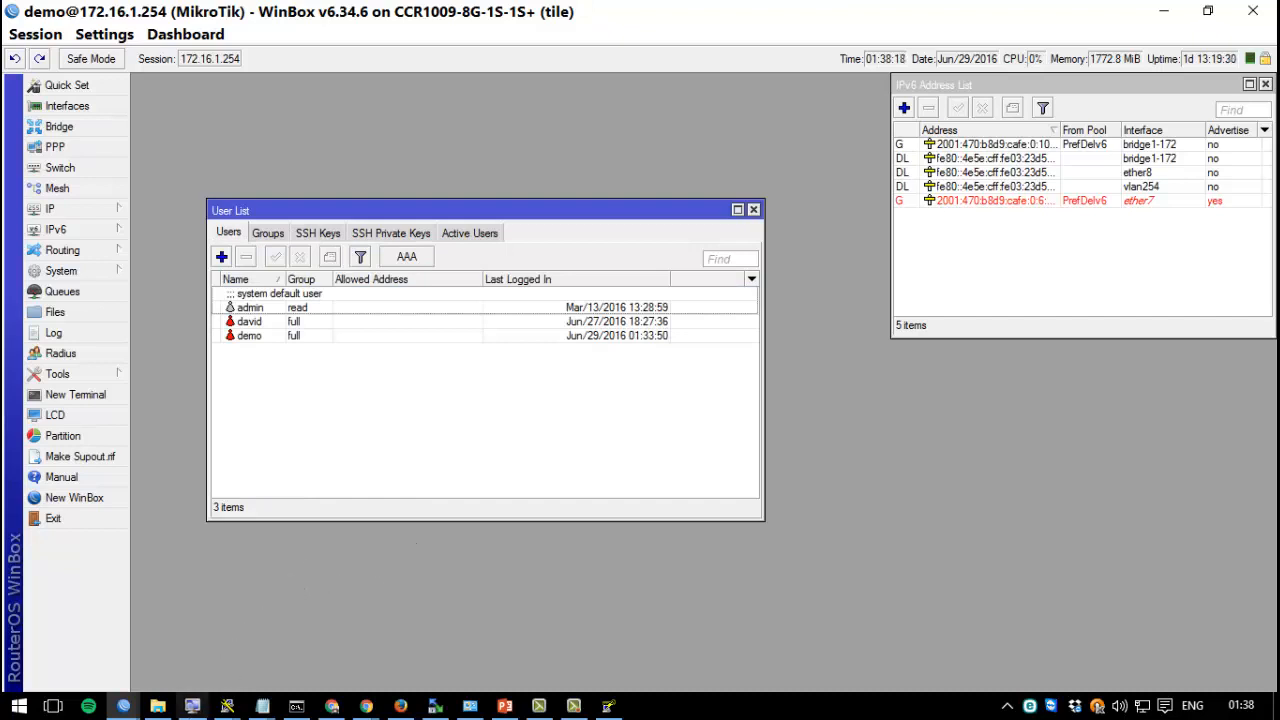
# Start a new PuTTY session and browse for a private key under Connection > SSH > Auth.
pyautogui.click(227, 706)
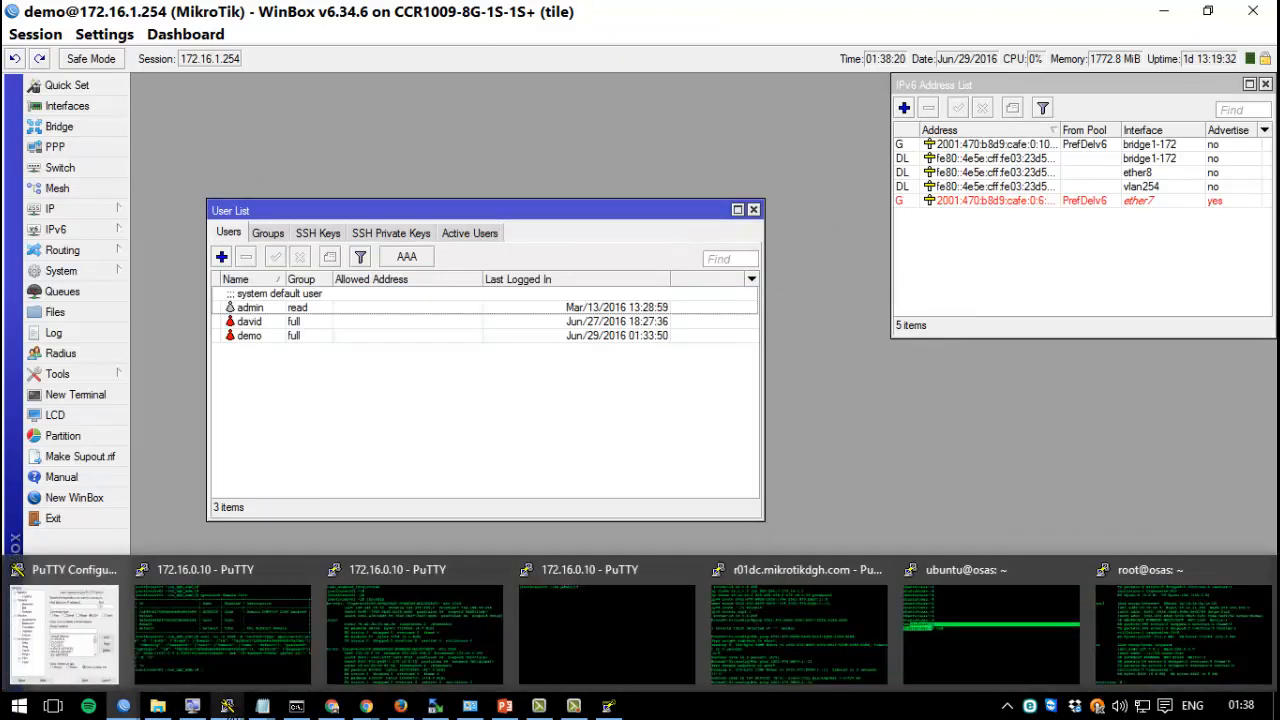
pyautogui.rightClick(227, 706)
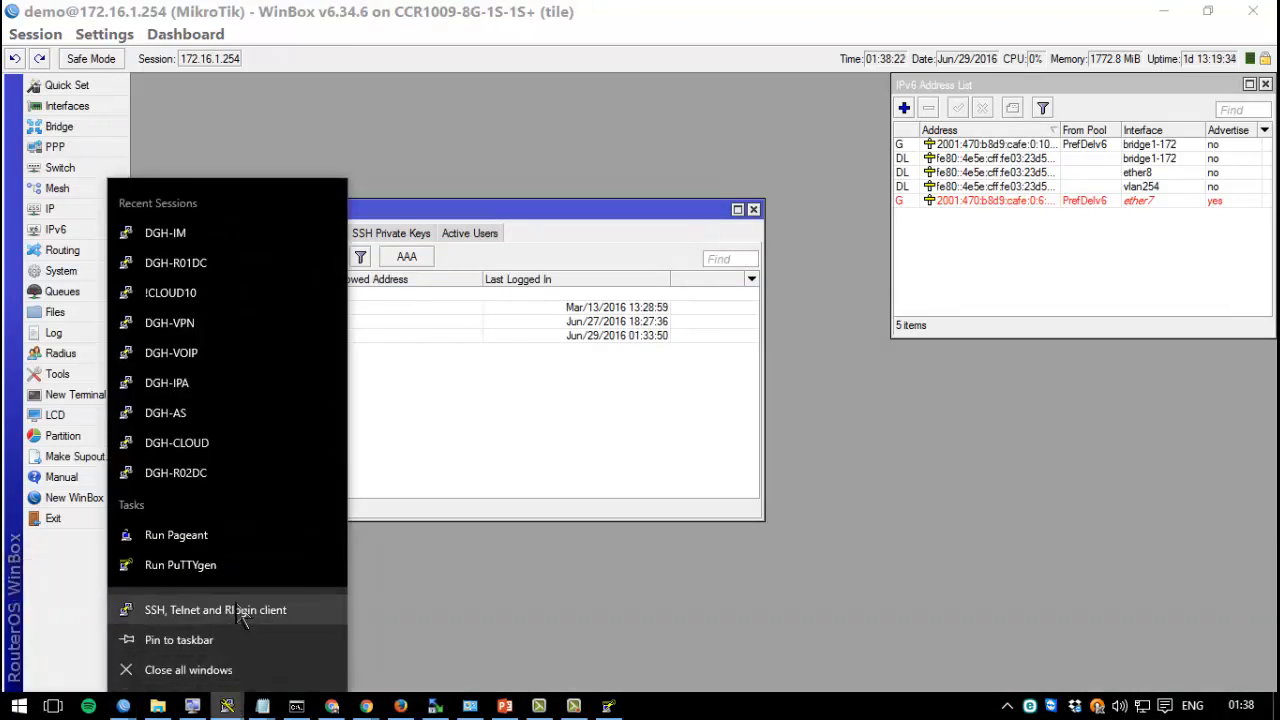
pyautogui.click(240, 612)
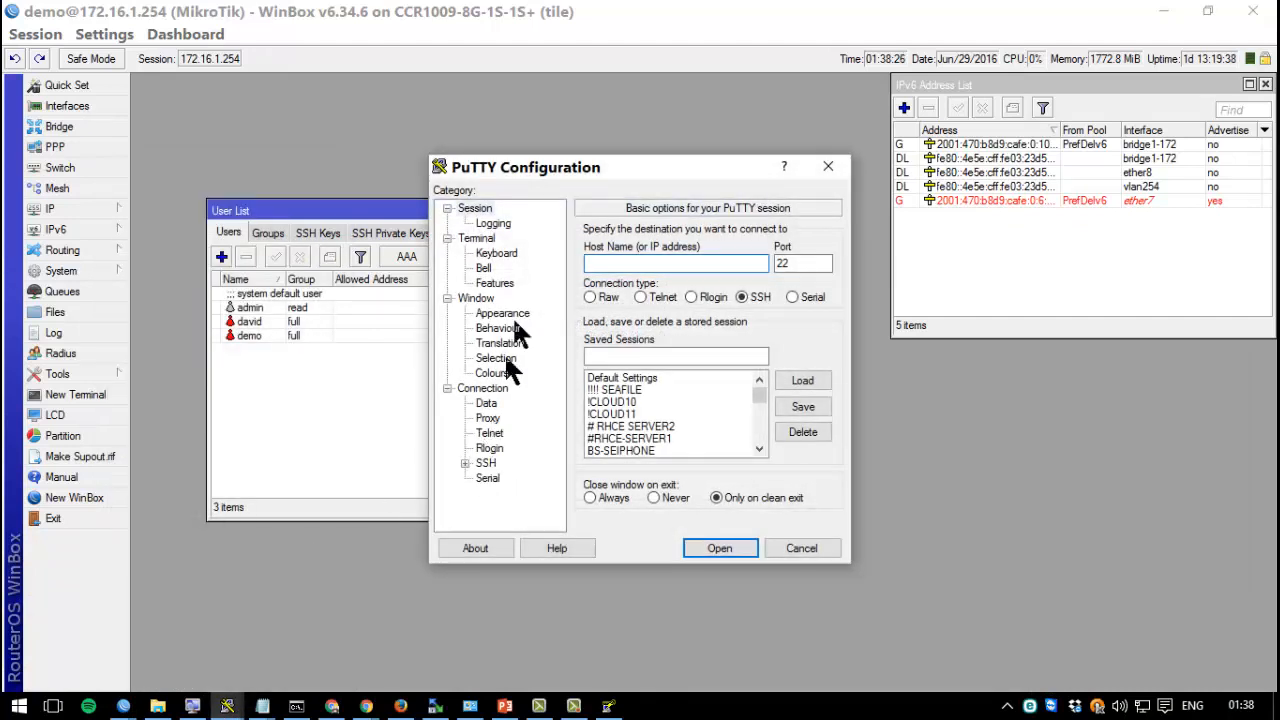
pyautogui.moveTo(558, 168); pyautogui.dragTo(318, 122)
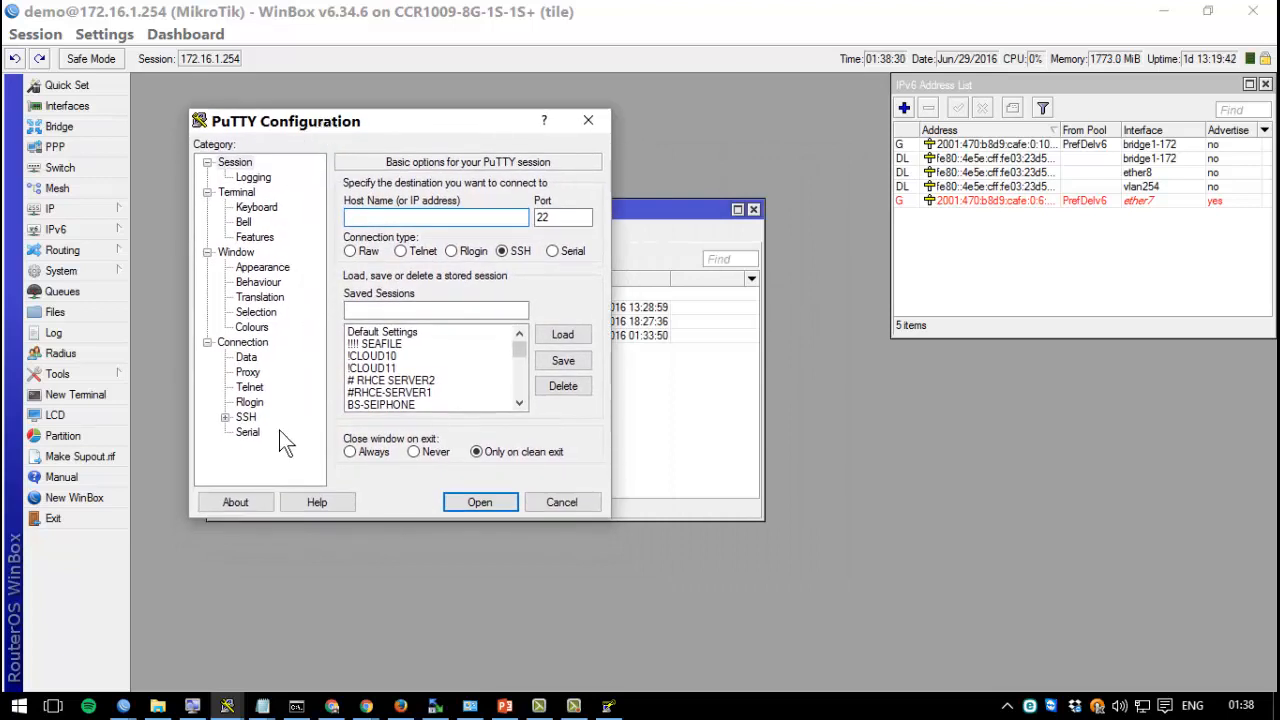
pyautogui.click(250, 418)
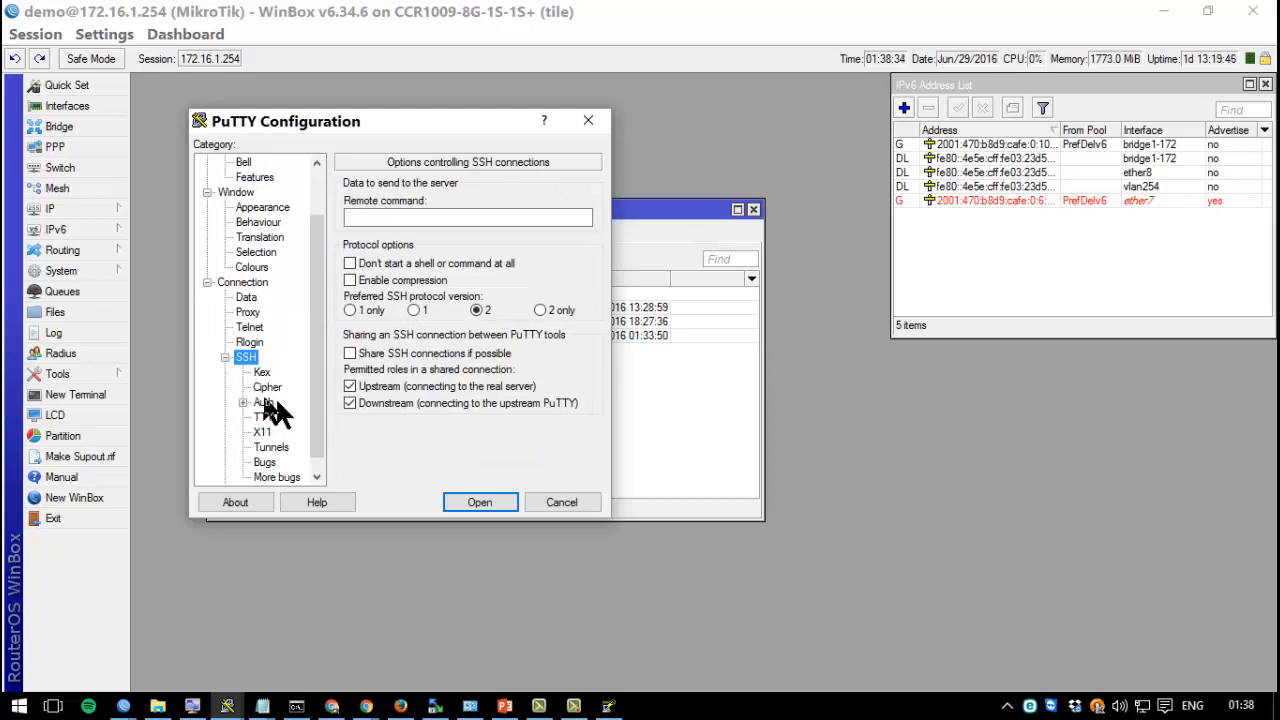
pyautogui.click(268, 402)
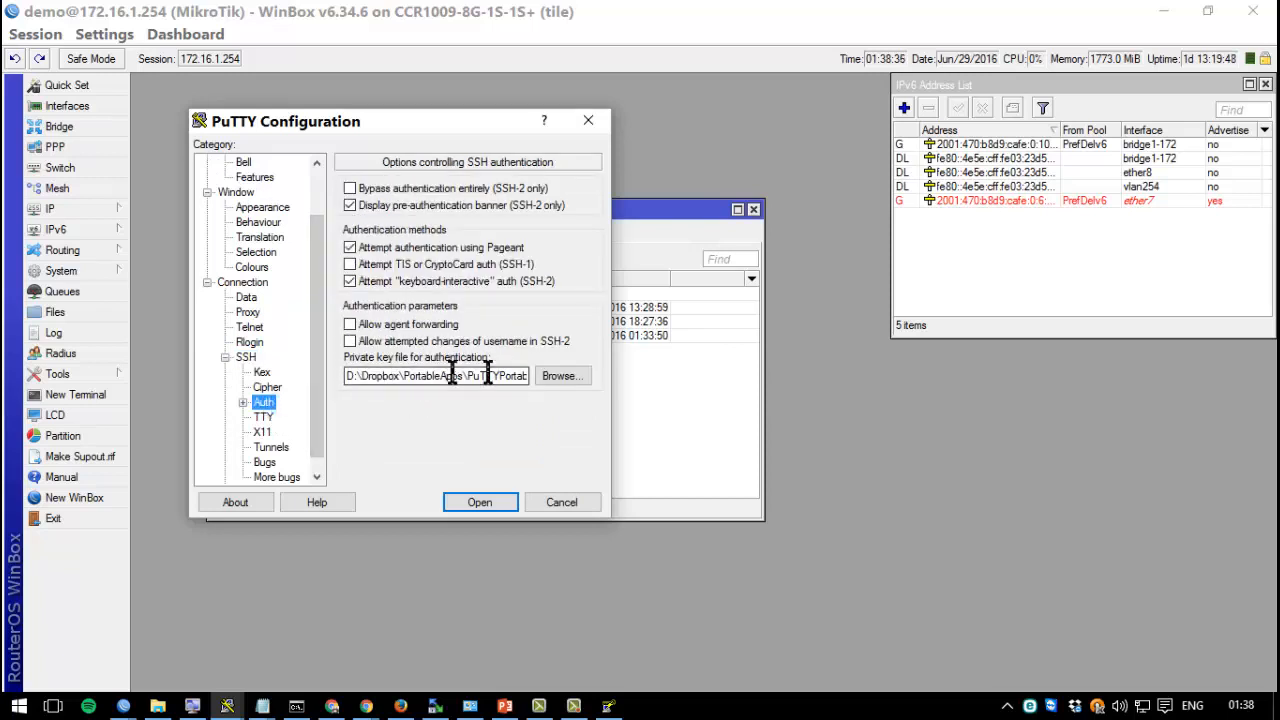
pyautogui.click(563, 376)
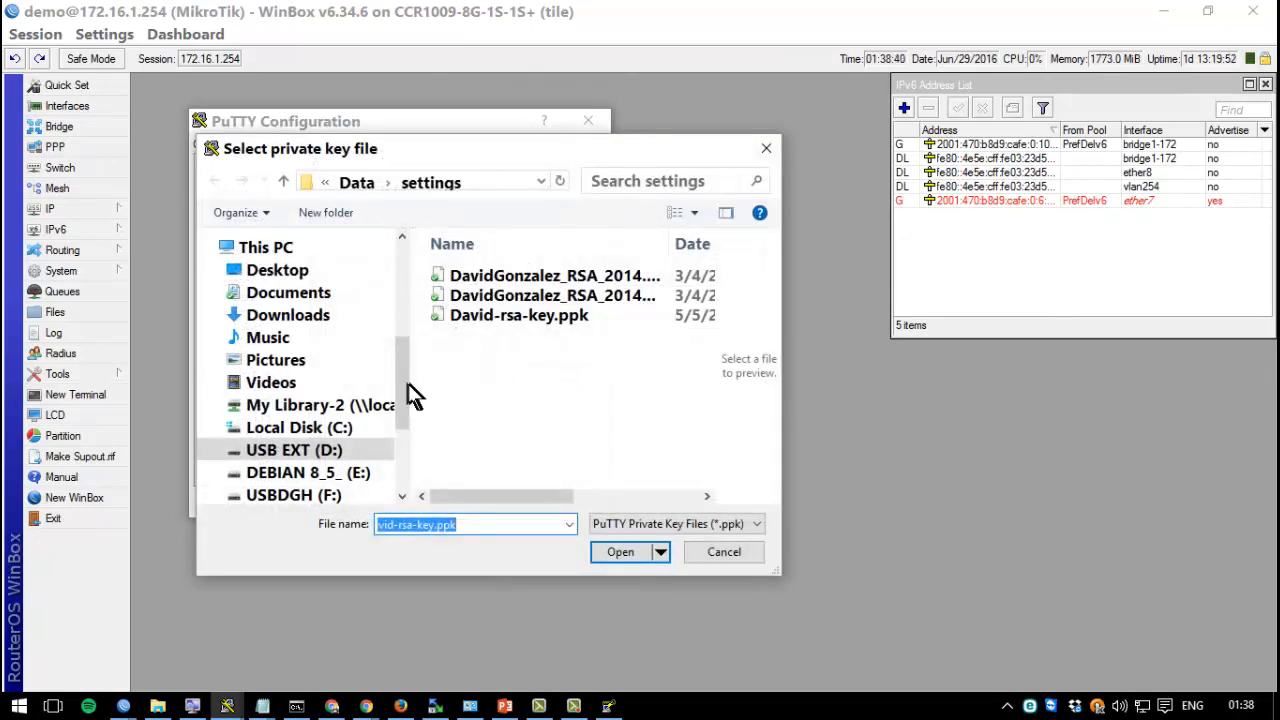
# Point PuTTY's key file picker at the Videos folder with the PuTTY private key filter.
pyautogui.click(350, 370)
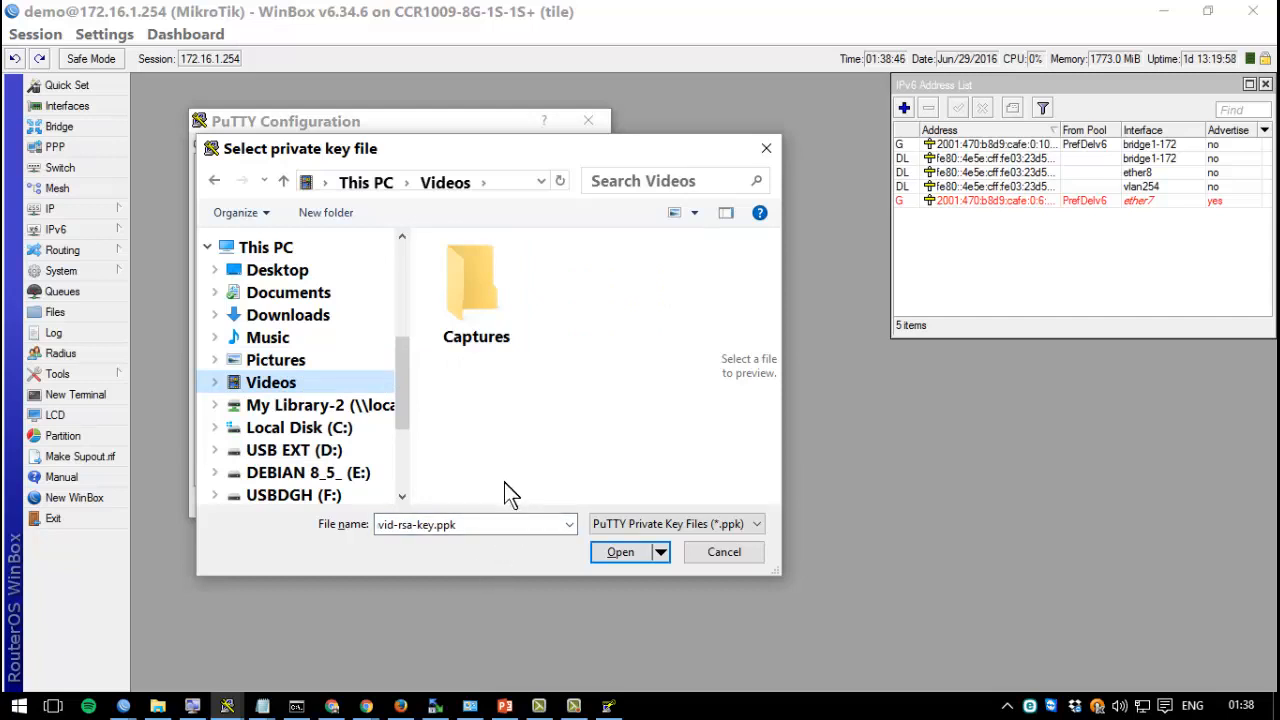
pyautogui.click(520, 524)
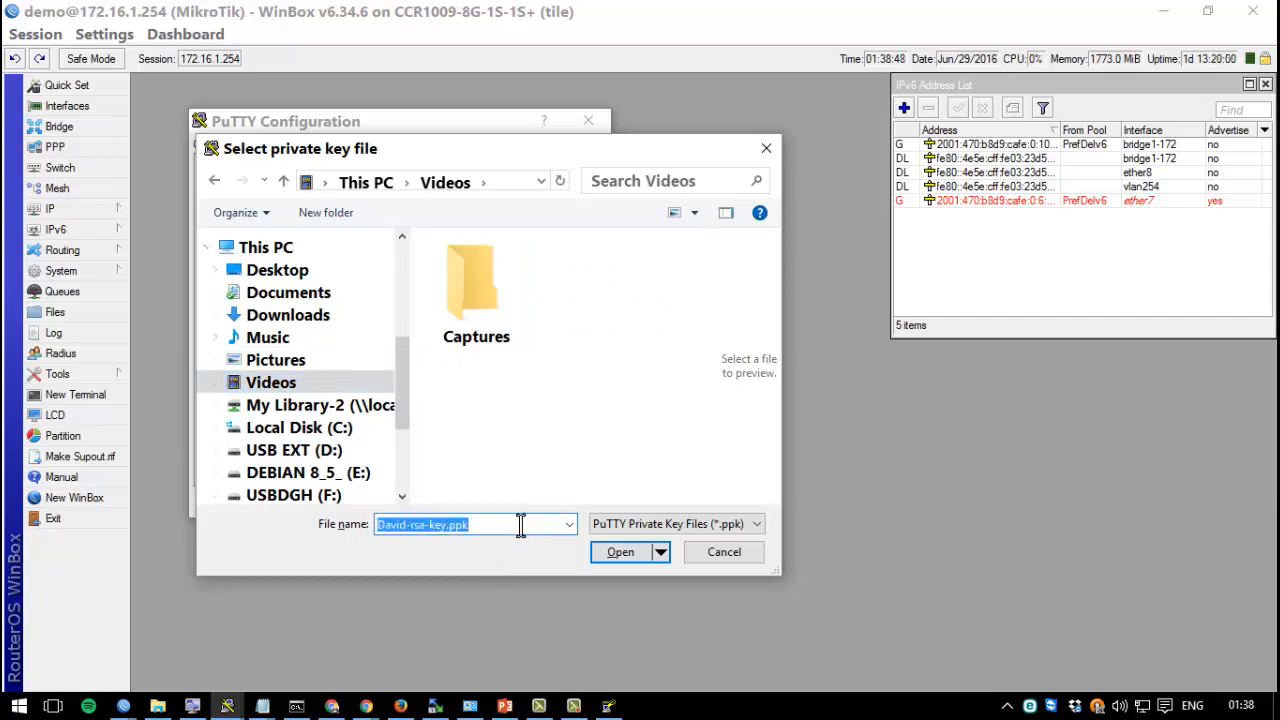
pyautogui.click(672, 524)
pyautogui.click(672, 523)
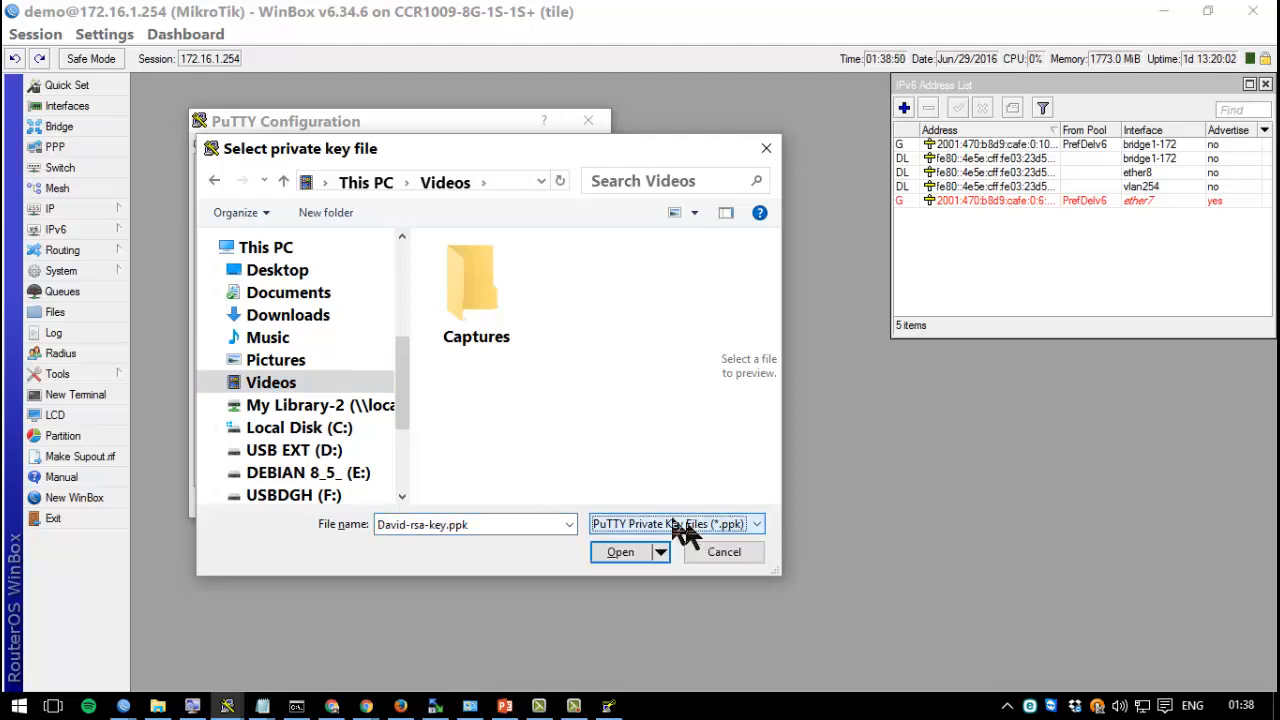
# Save PuTTYgen's private key without a passphrase as Mikrotik-demo.ppk in Videos.
pyautogui.hotkey('alt', 'Tab')
pyautogui.hotkey('alt', 'Tab')
pyautogui.hotkey('alt', 'Tab')
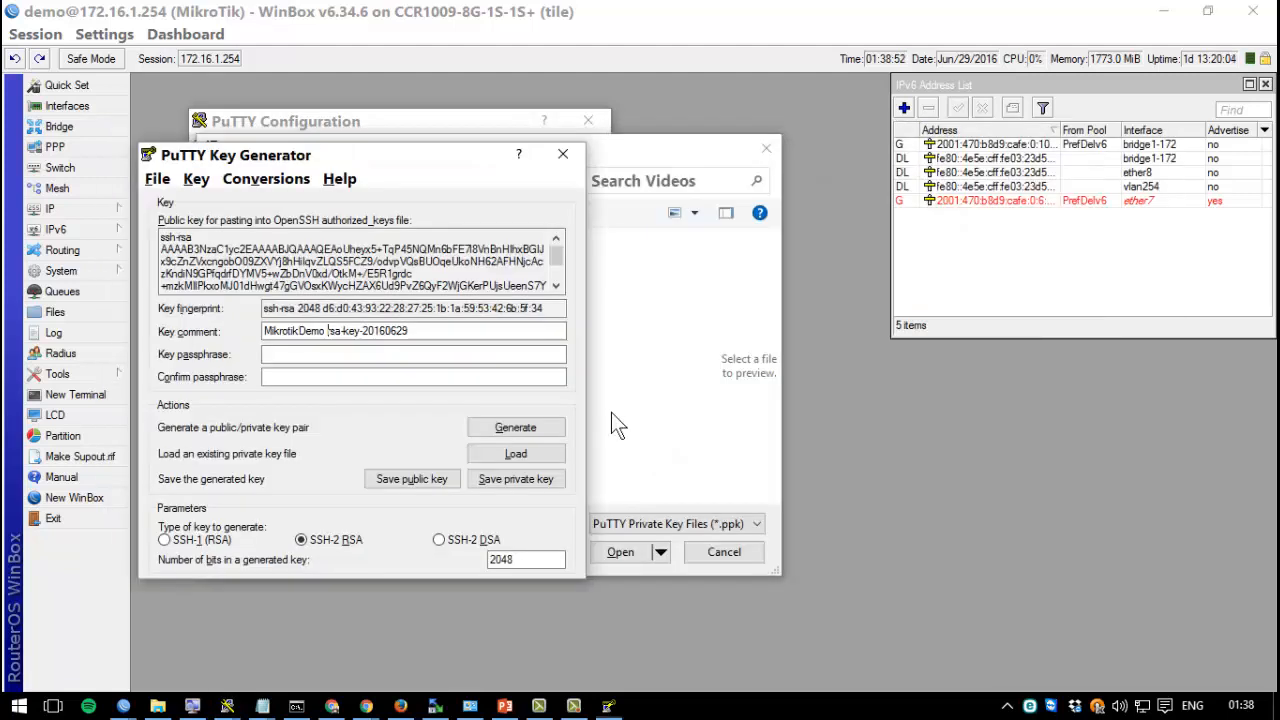
pyautogui.click(515, 479)
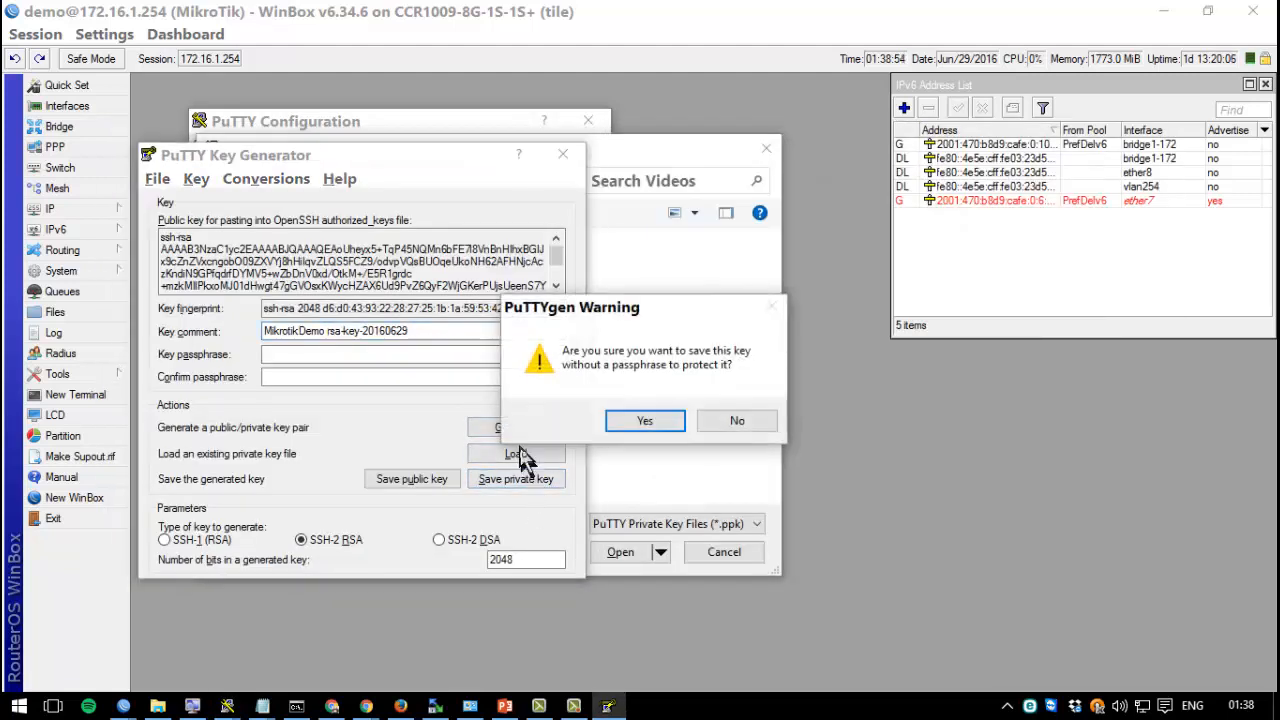
pyautogui.click(622, 421)
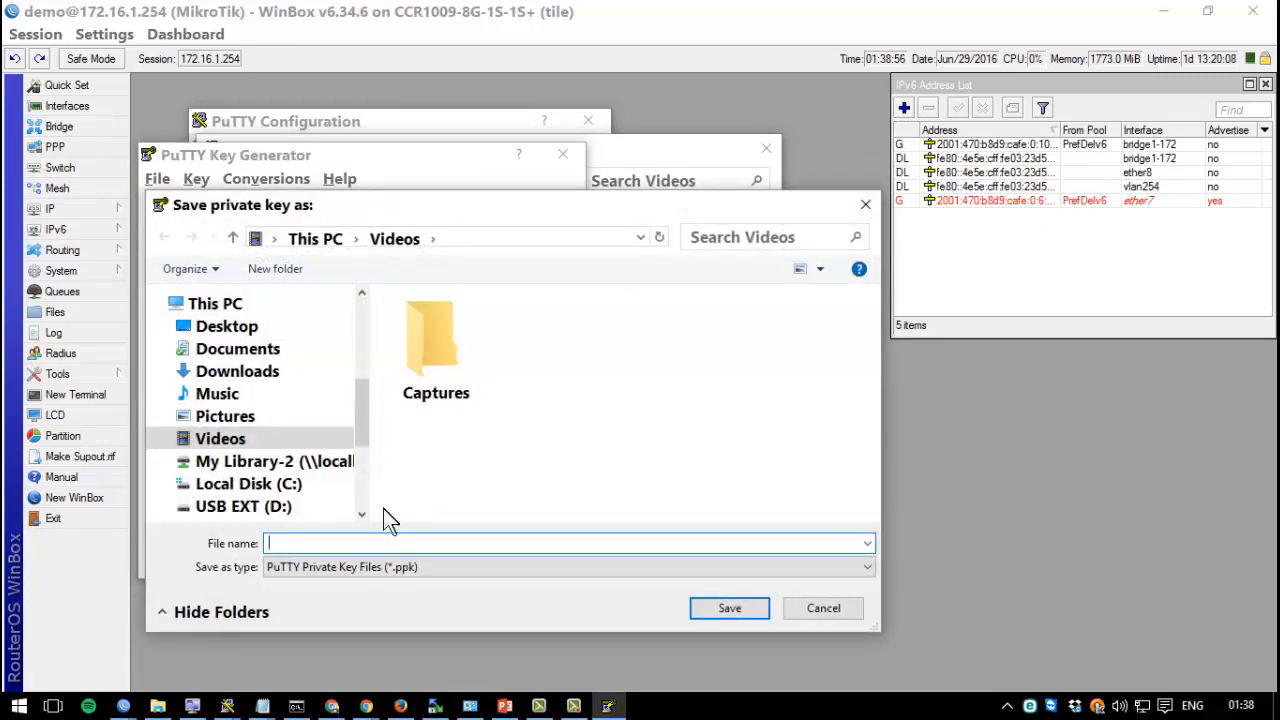
pyautogui.write('Mikrotik-demo')
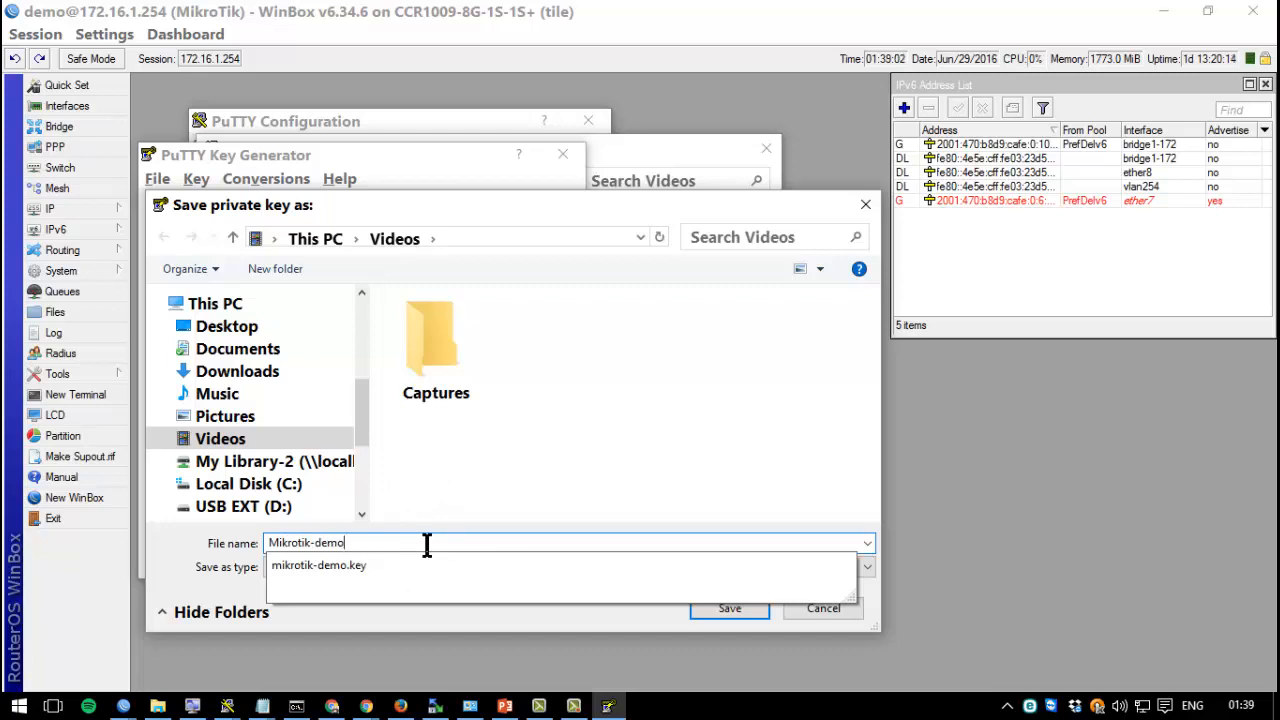
pyautogui.press('Return')
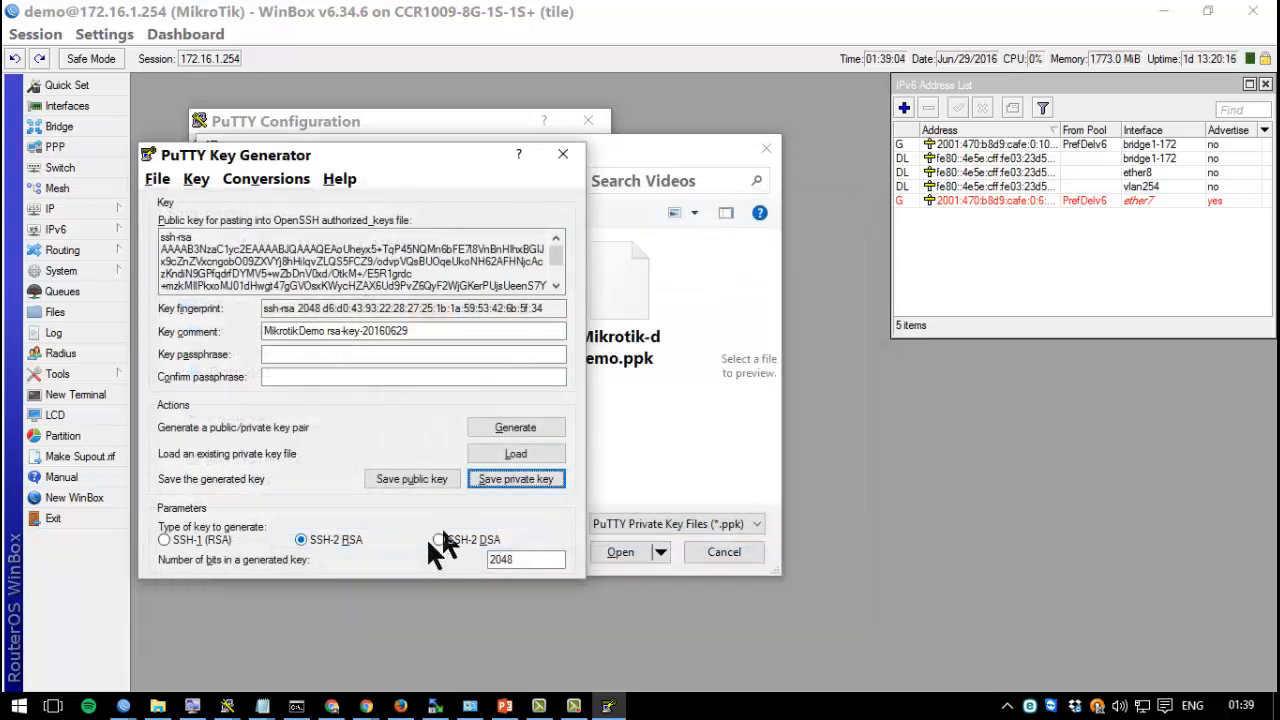
# Choose Mikrotik-demo.ppk as PuTTY's private key file for authentication.
pyautogui.click(666, 409)
pyautogui.click(634, 345)
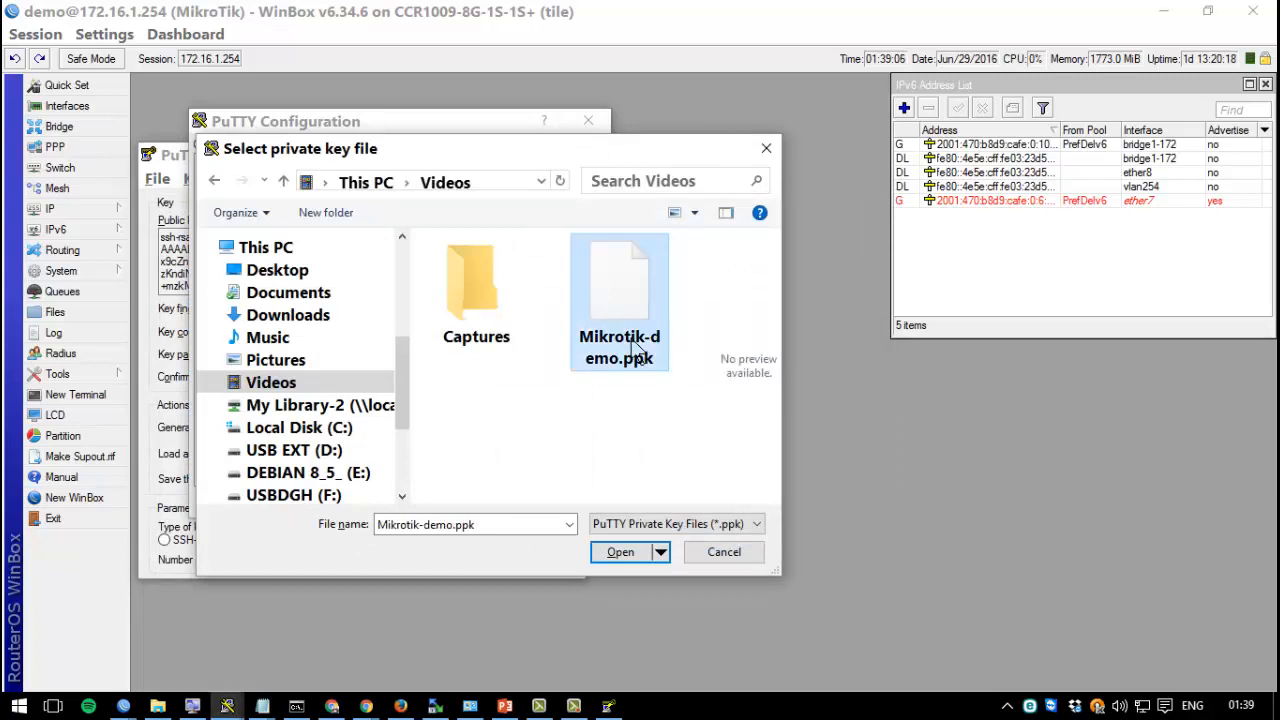
pyautogui.doubleClick(634, 345)
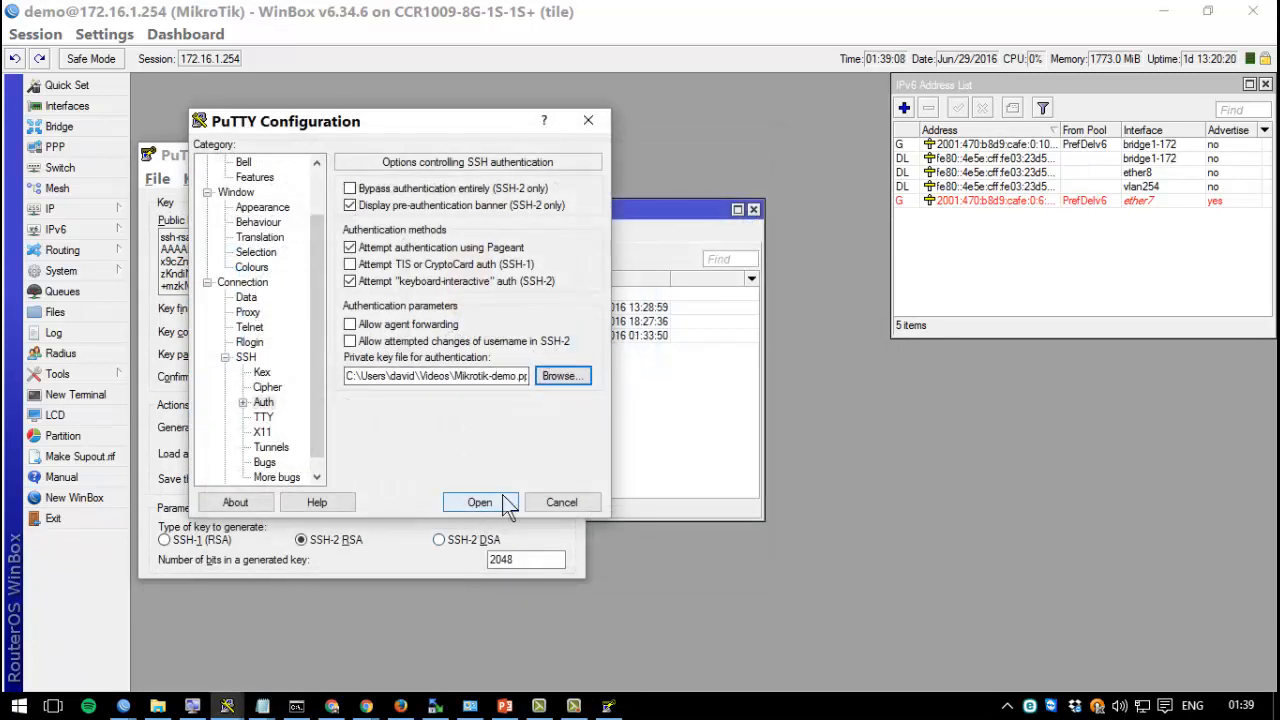
# Open a PuTTY SSH session to host 172.16.1.254 on port 22.
pyautogui.scroll(2, 320, 197)
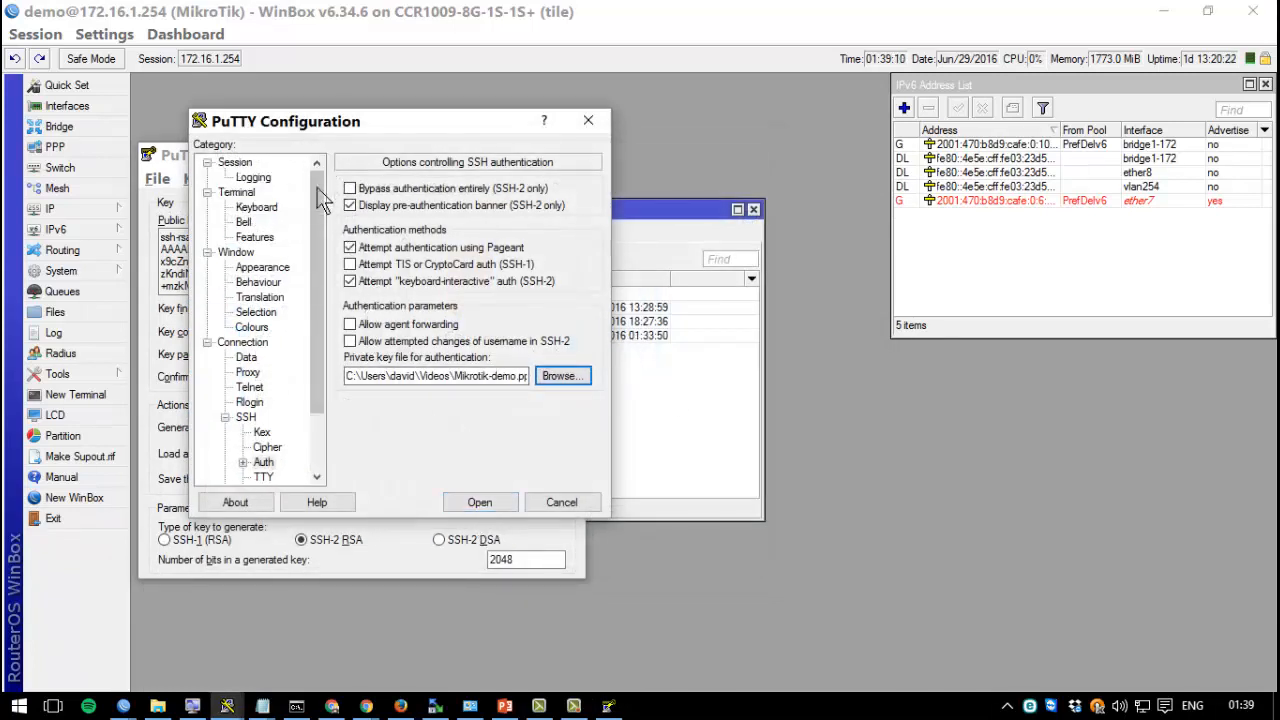
pyautogui.click(245, 164)
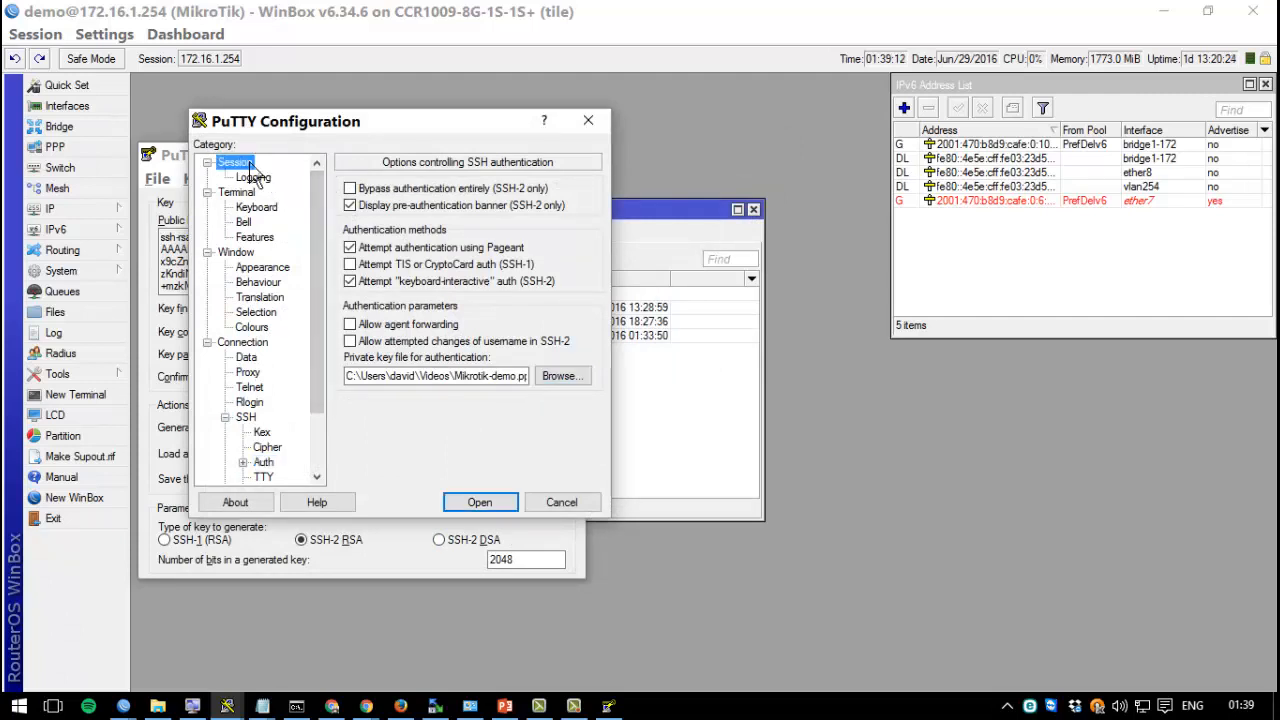
pyautogui.click(434, 217)
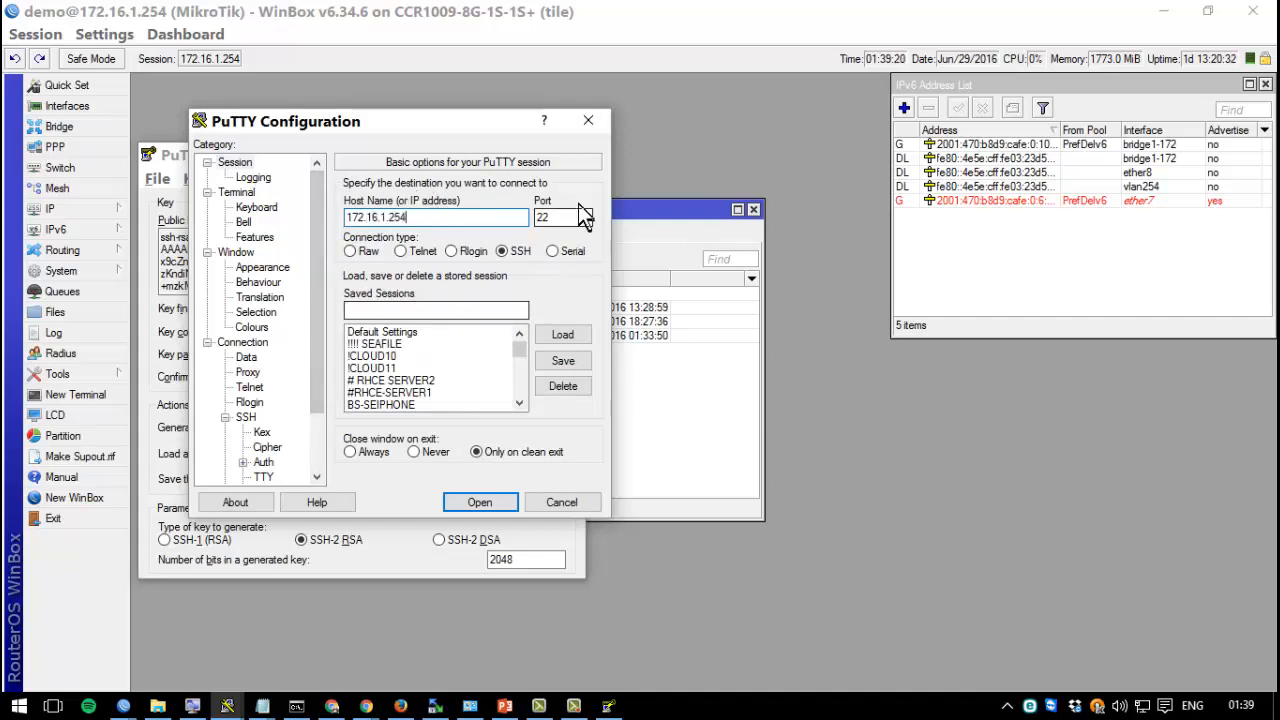
pyautogui.click(562, 217)
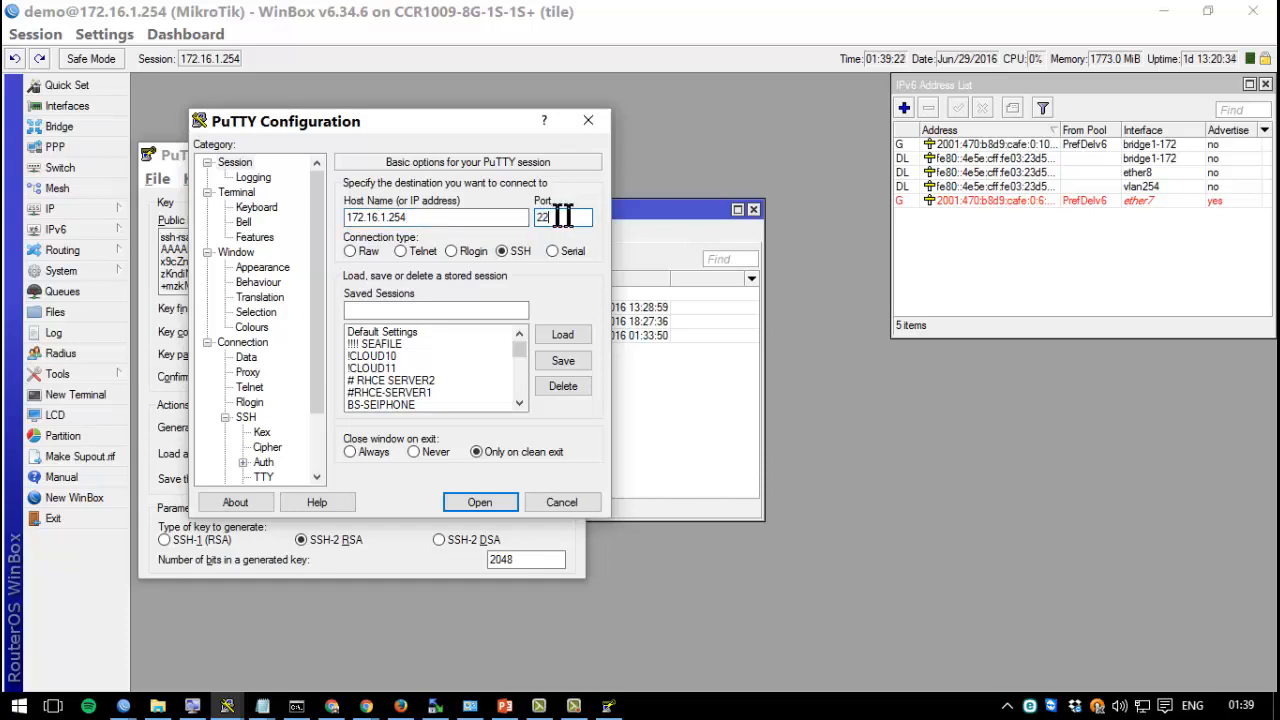
pyautogui.click(480, 503)
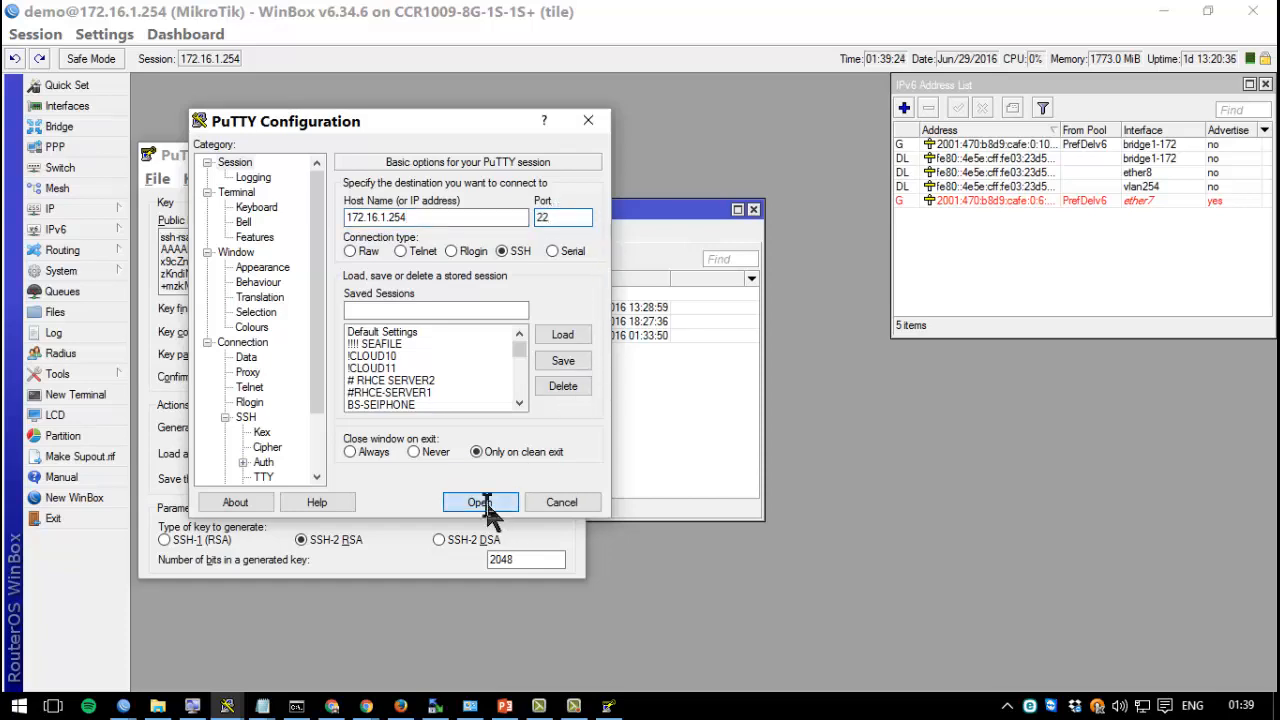
# Log in as 'demo' using key authentication to reach the RouterOS 6.34.6 prompt.
pyautogui.write('dem')
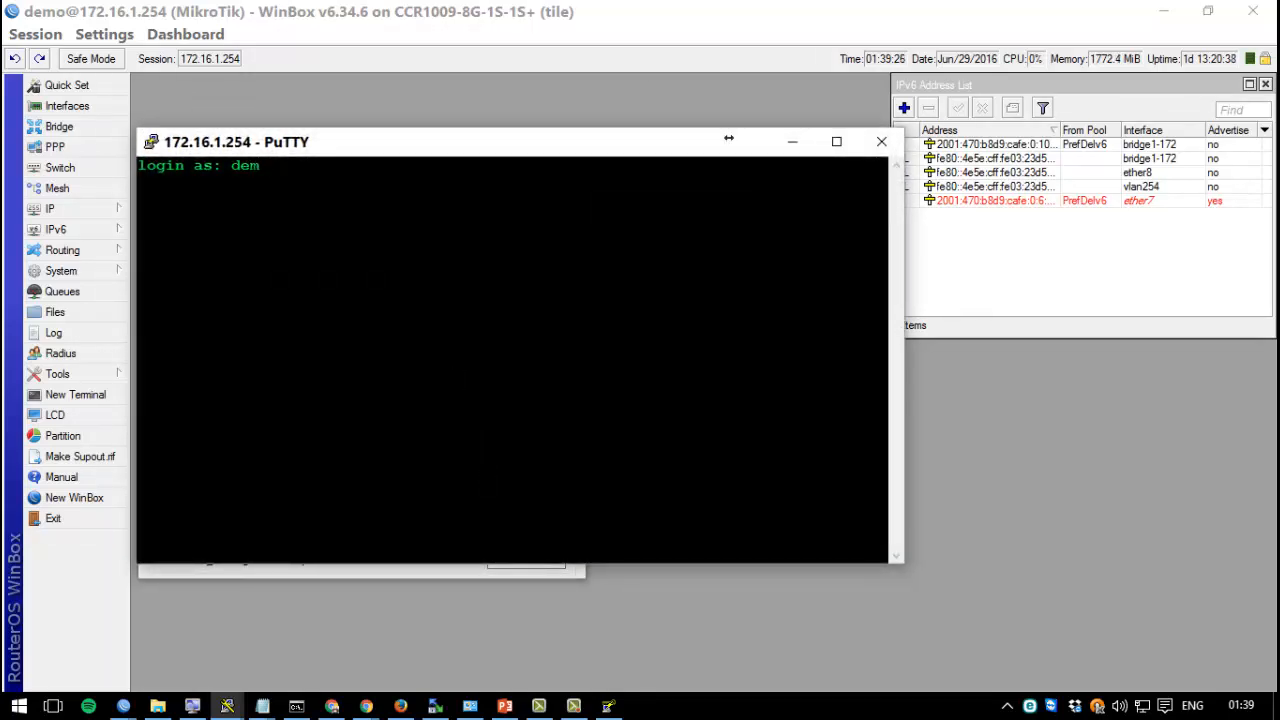
pyautogui.write('o')
pyautogui.press('Return')
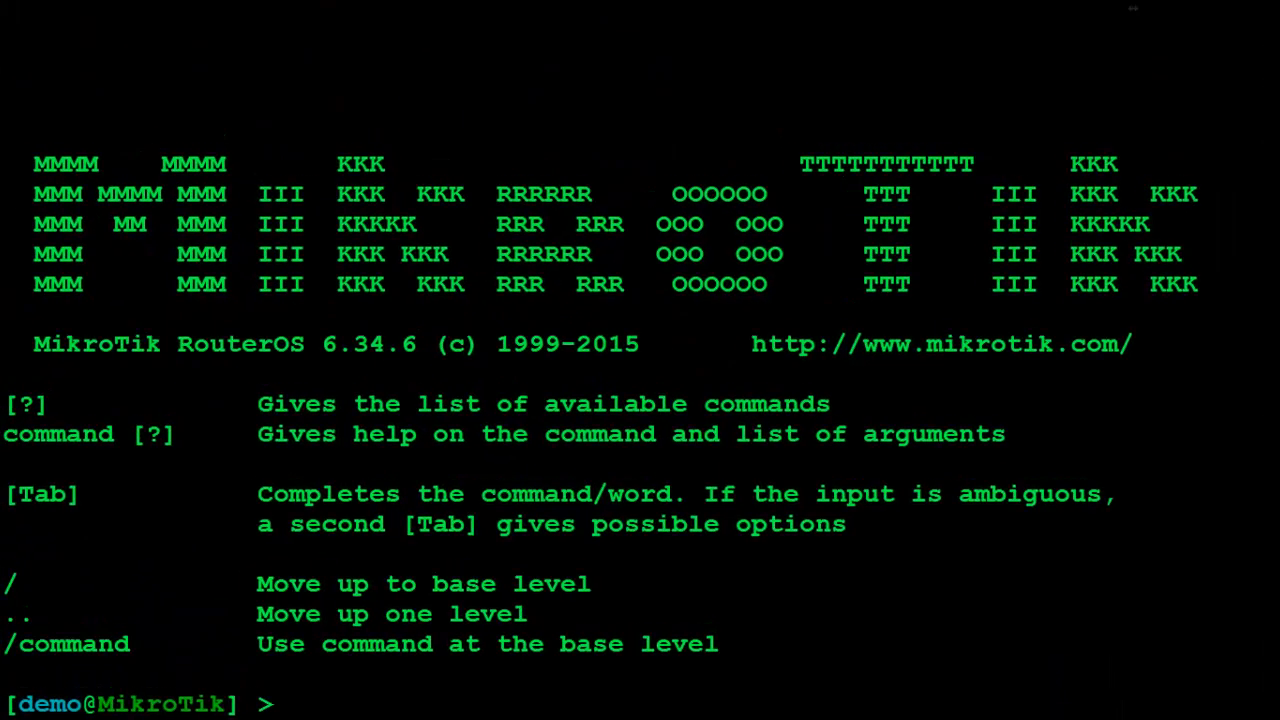
# Run /ip address print, showing 192.168.99.3/24 on ether8 and 172.16.1.254/23 on bridge1-172.
pyautogui.write('/ip address ')
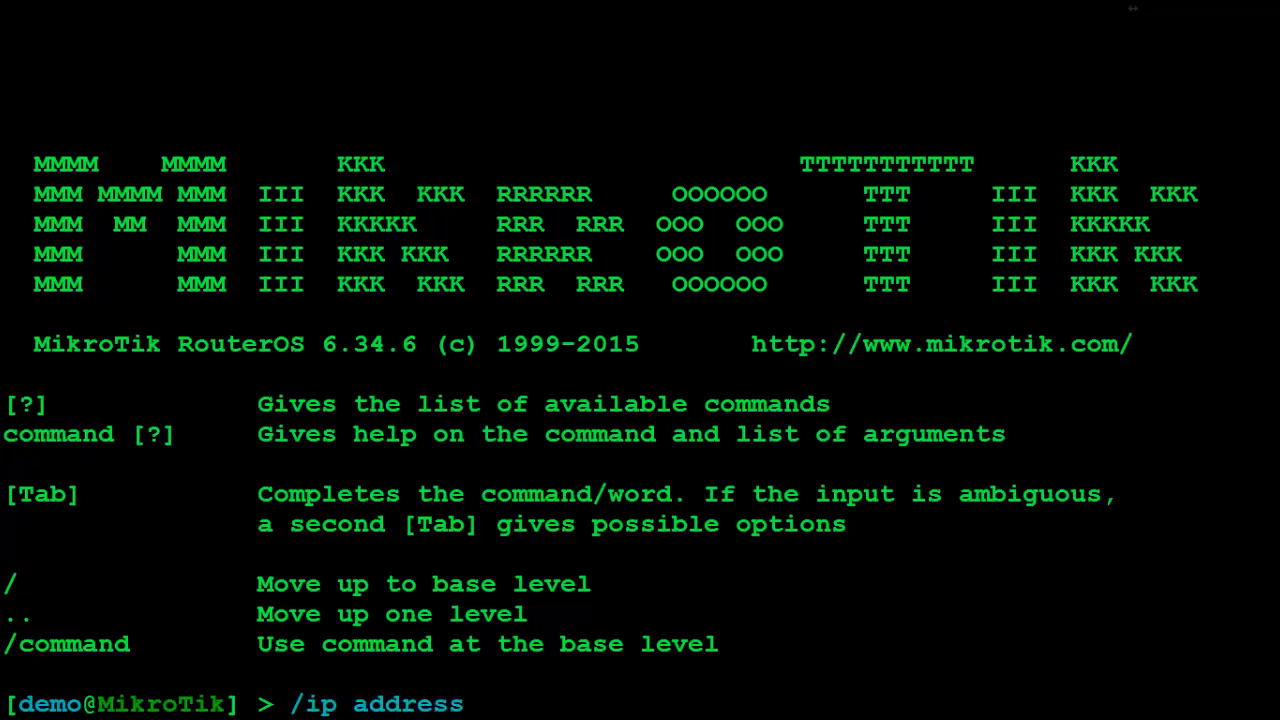
pyautogui.write('print')
pyautogui.press('Return')
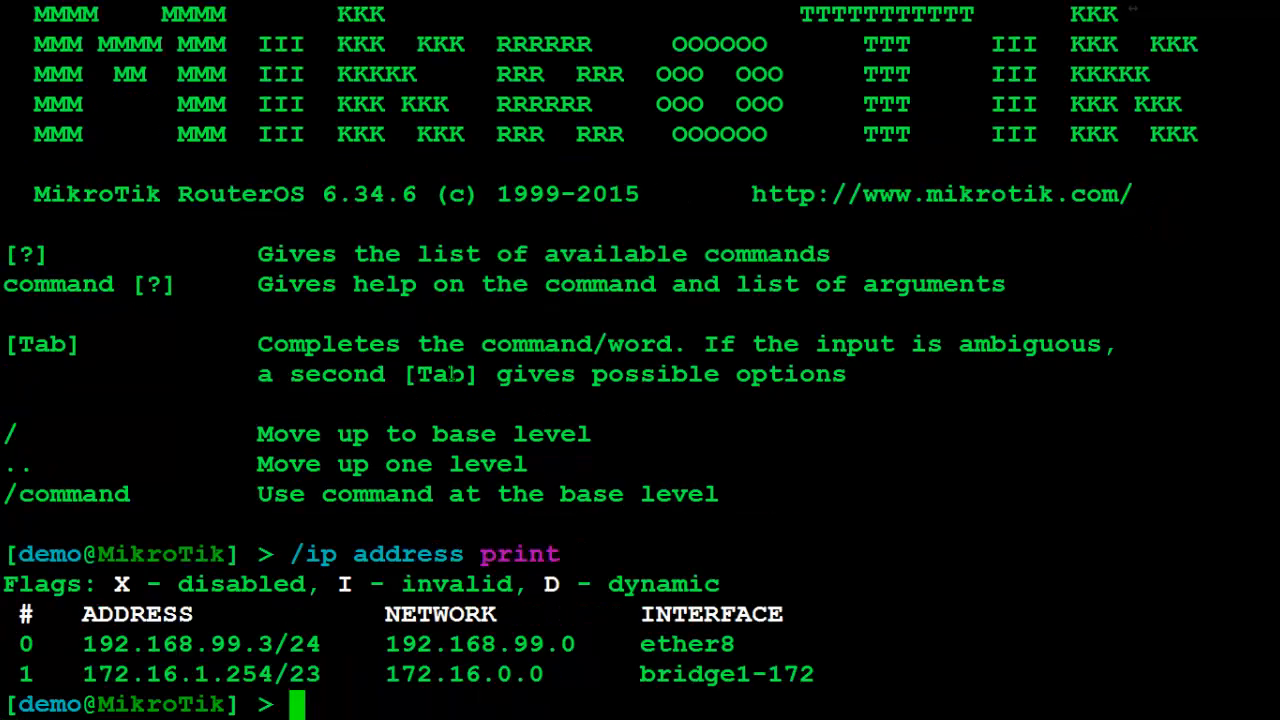
pyautogui.press('Return')
pyautogui.press('Return')
pyautogui.press('Return')
pyautogui.press('Return')
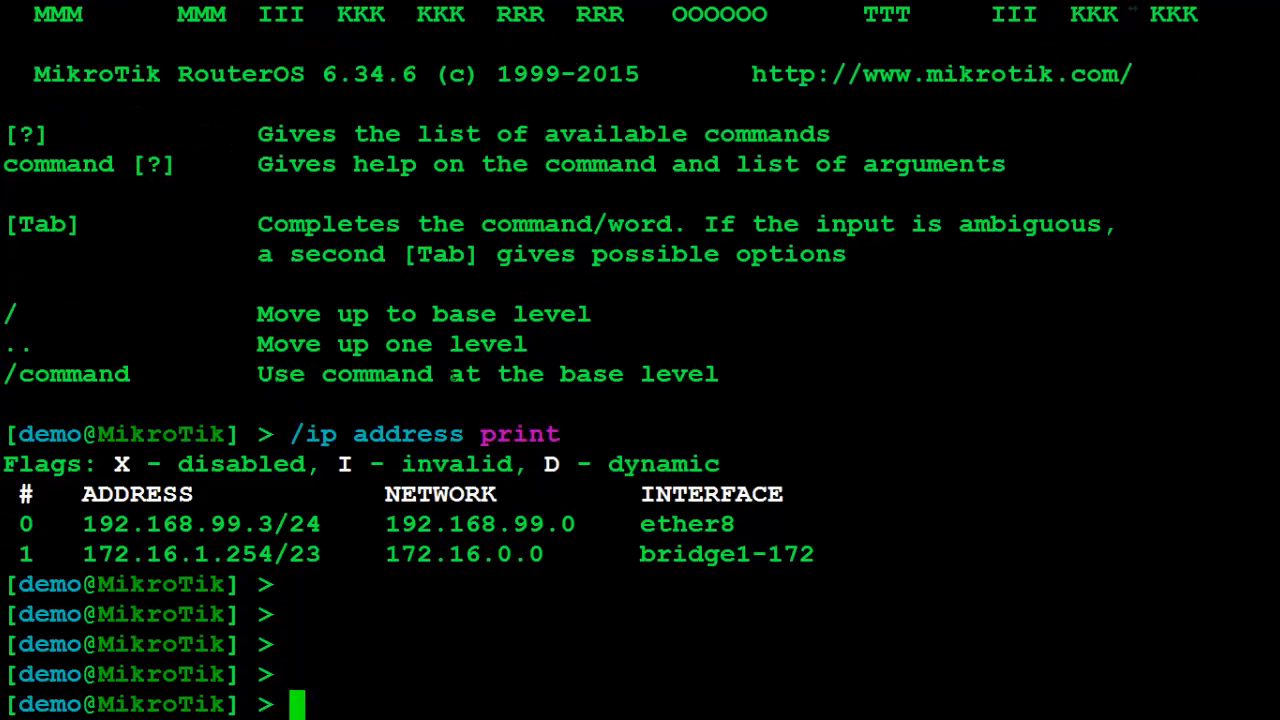